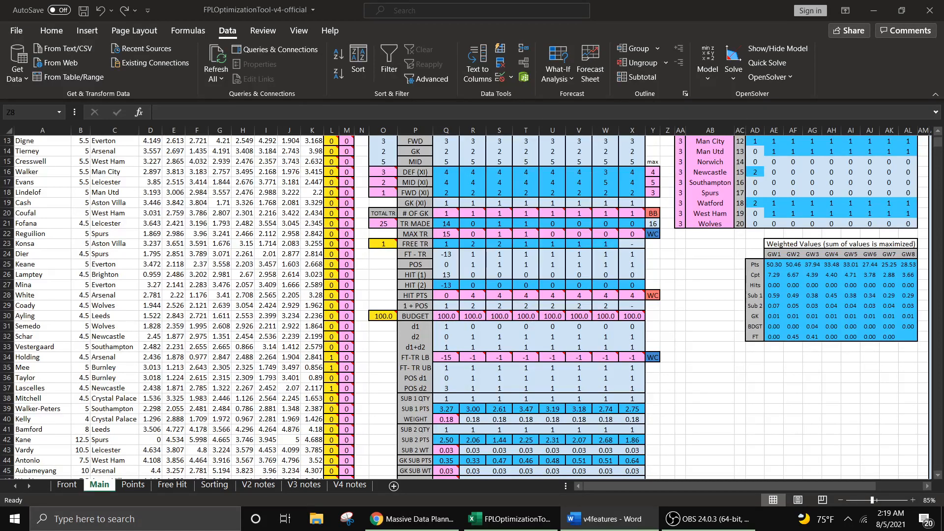
Switch to Chrome, read the OpenSolver Linear description on the OpenSolver download page, and return to the FPLOptimizationTool workbook
click(413, 519)
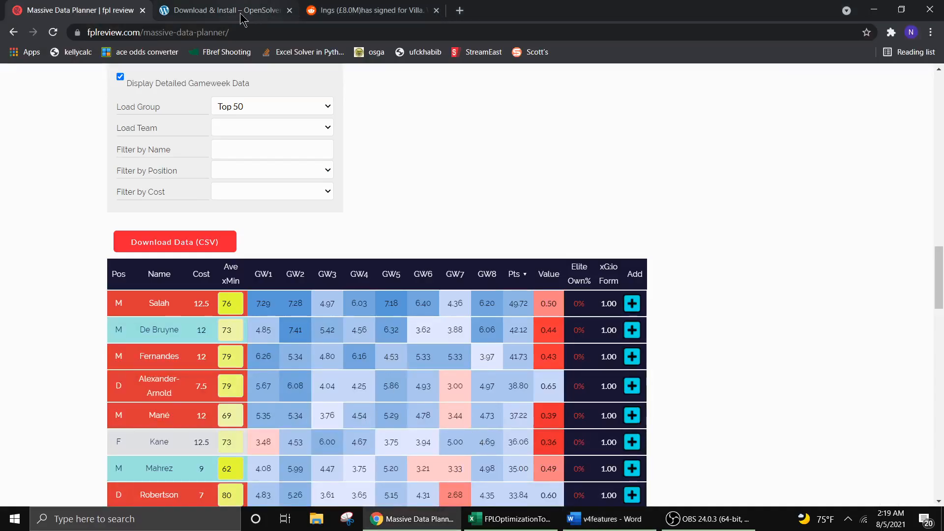
click(226, 10)
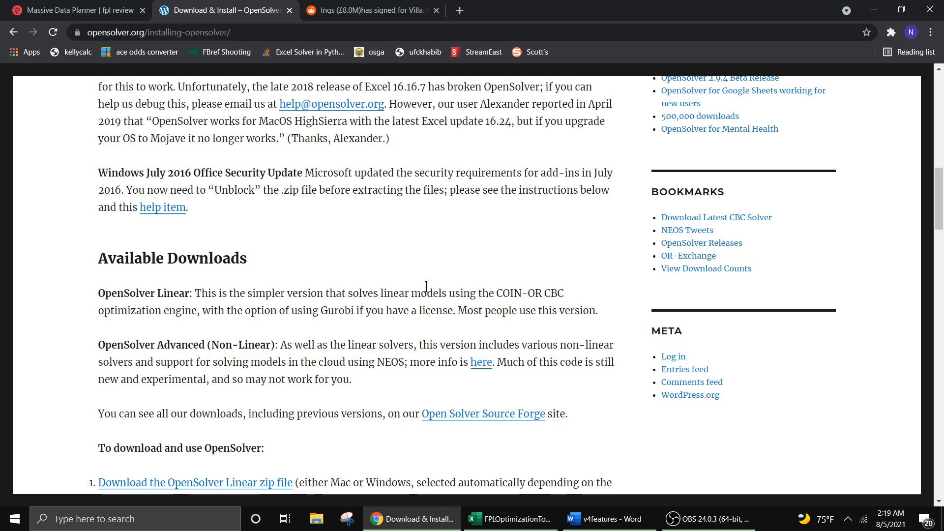
scroll(426, 288, up, 1)
scroll(350, 329, down, 3)
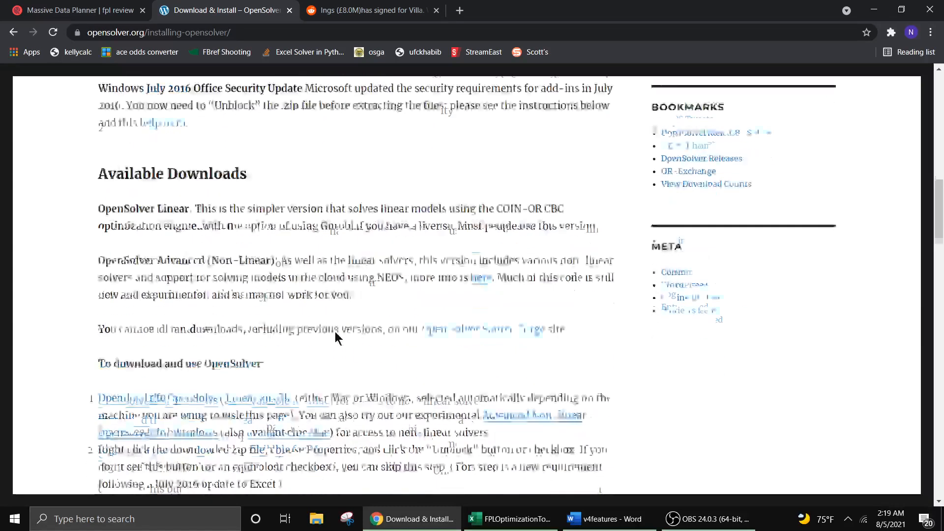
drag(99, 169, 246, 187)
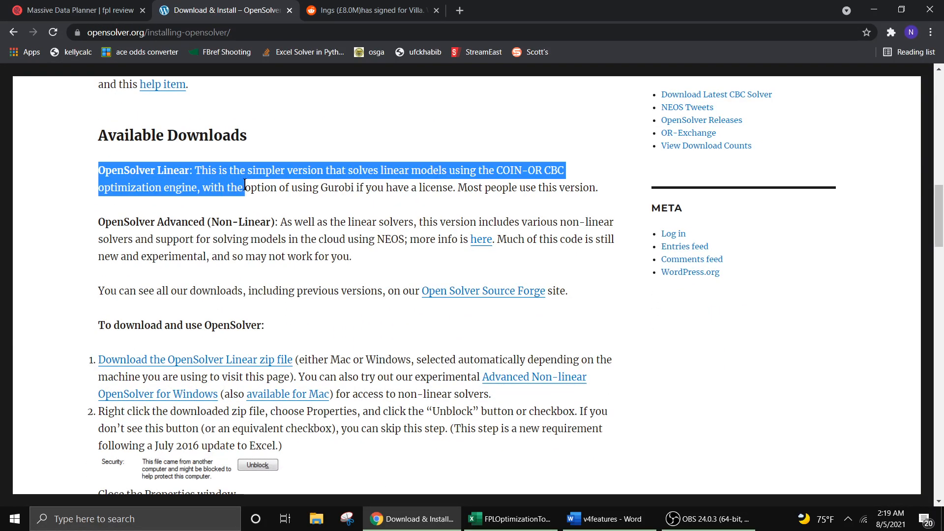
click(330, 222)
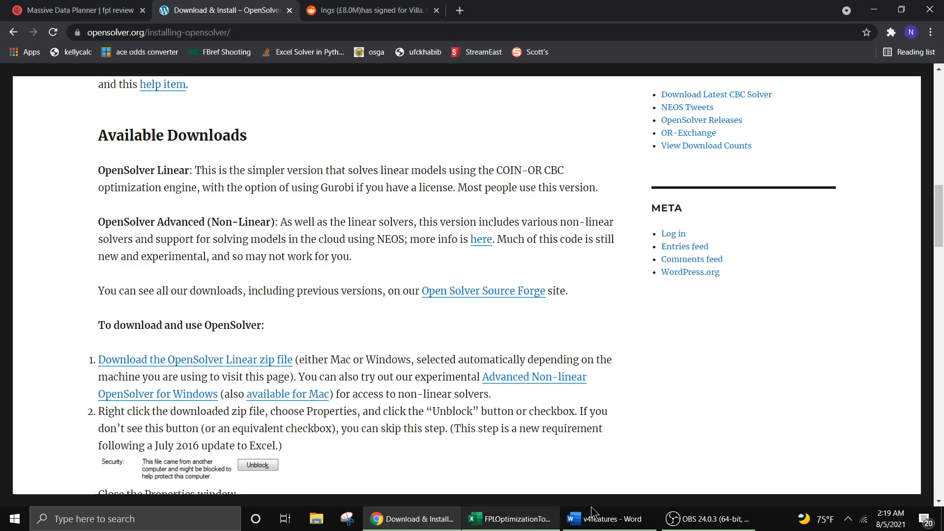
click(531, 518)
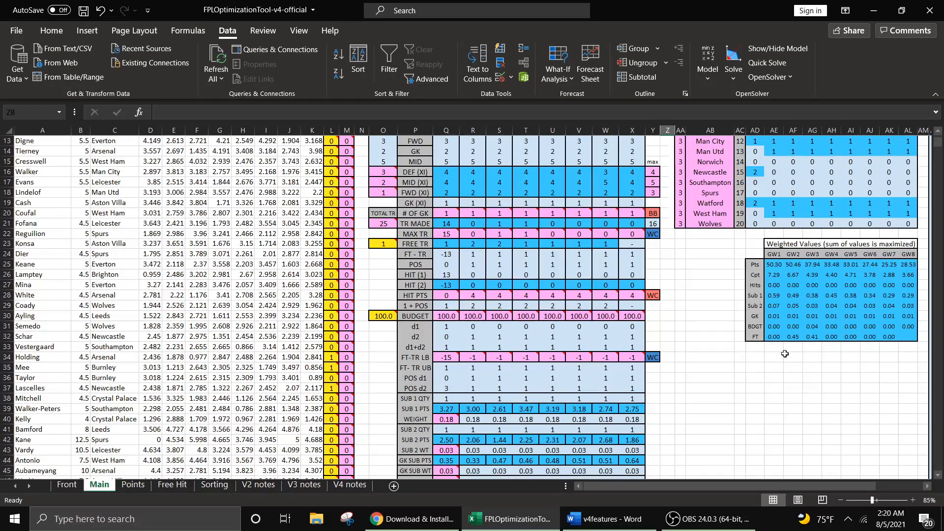
Switch to the fplreview Massive Data Planner page in Chrome and examine the players' projected points per gameweek
click(432, 521)
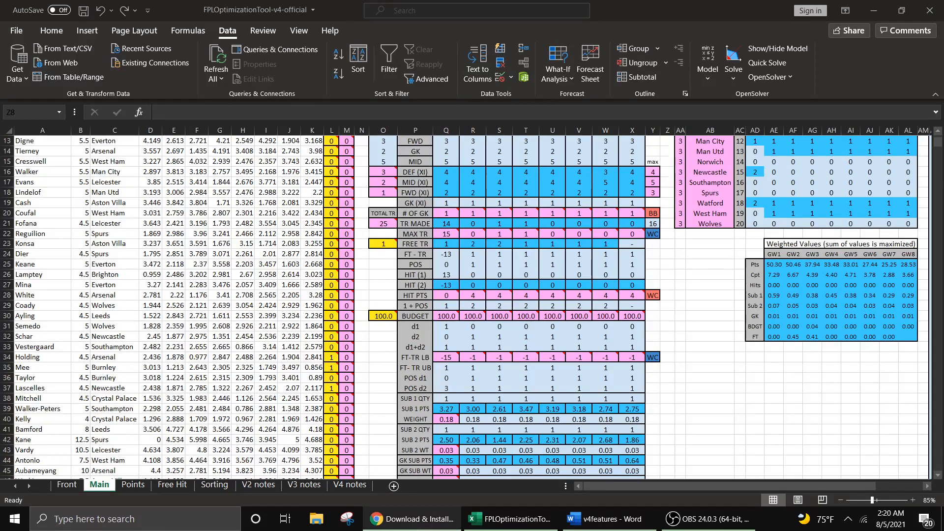
click(413, 514)
click(97, 13)
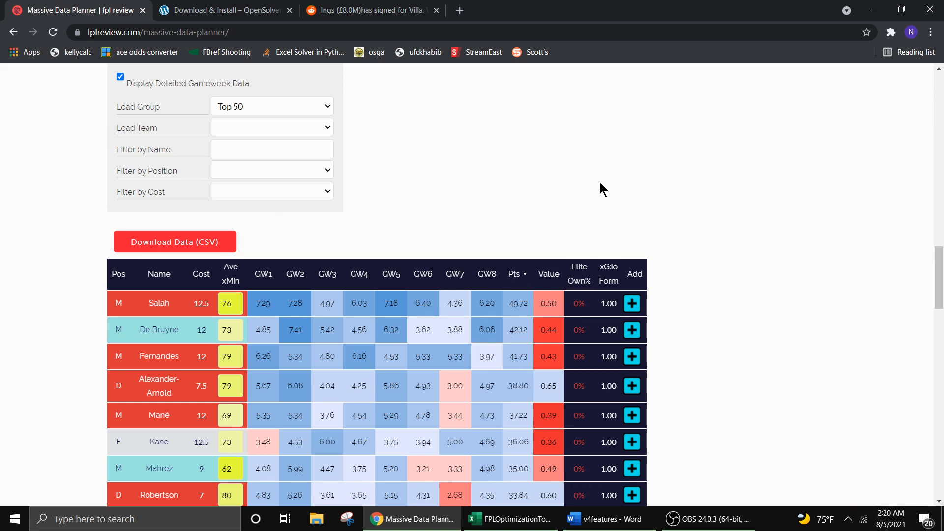
scroll(541, 199, down, 1)
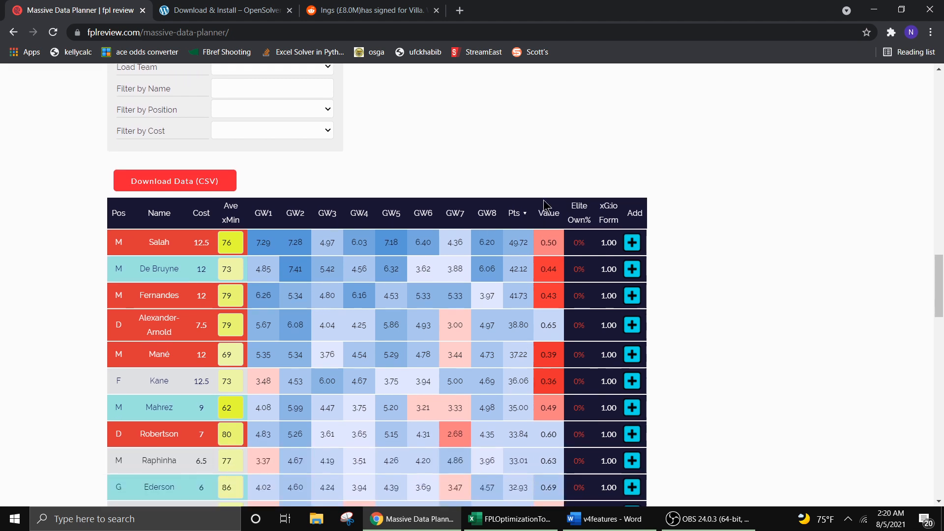
scroll(627, 185, up, 1)
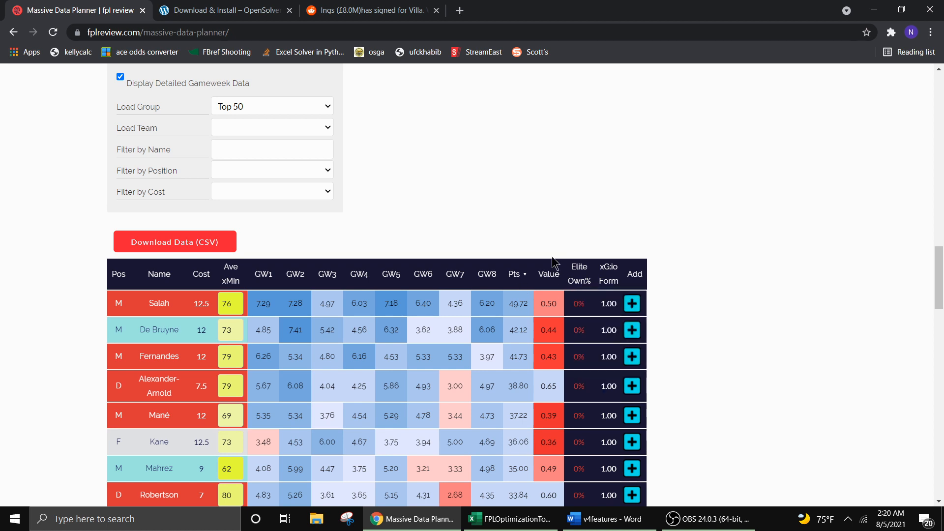
scroll(577, 305, up, 2)
scroll(573, 302, down, 2)
mouse_move(481, 320)
scroll(443, 251, down, 15)
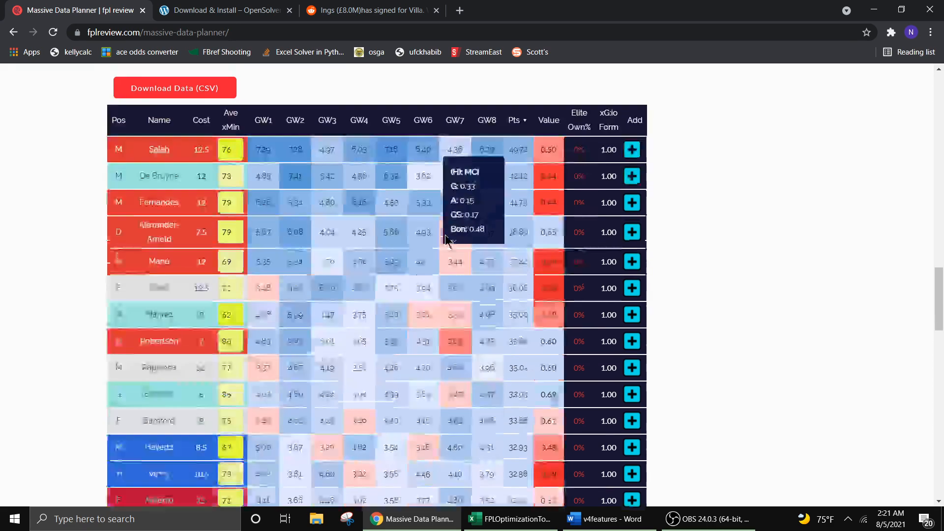
scroll(439, 255, up, 15)
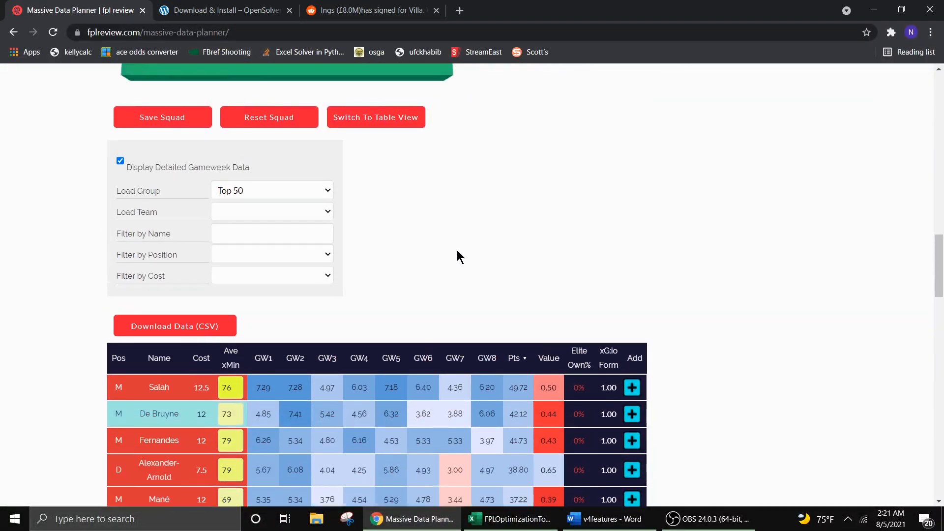
Download the Massive Data Planner projections as a CSV file and open it in Excel
scroll(442, 246, down, 2)
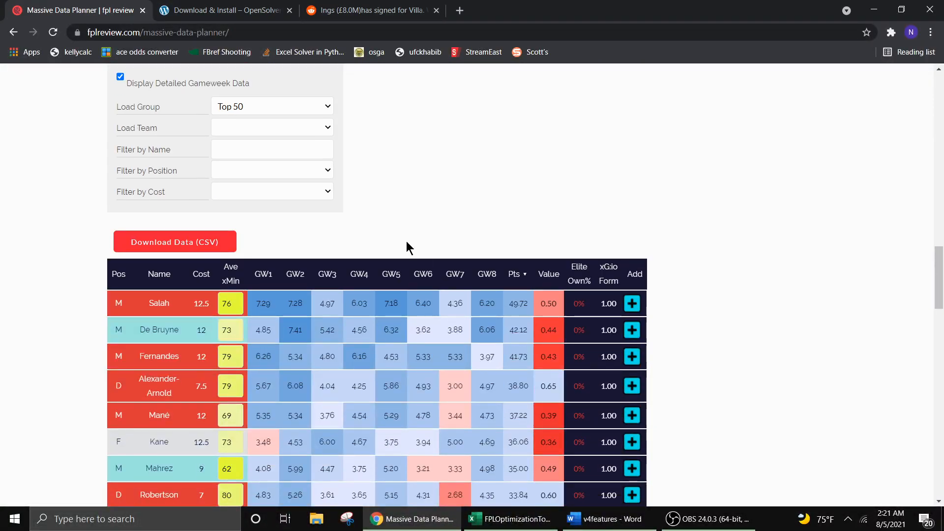
click(215, 242)
key(alt+Tab)
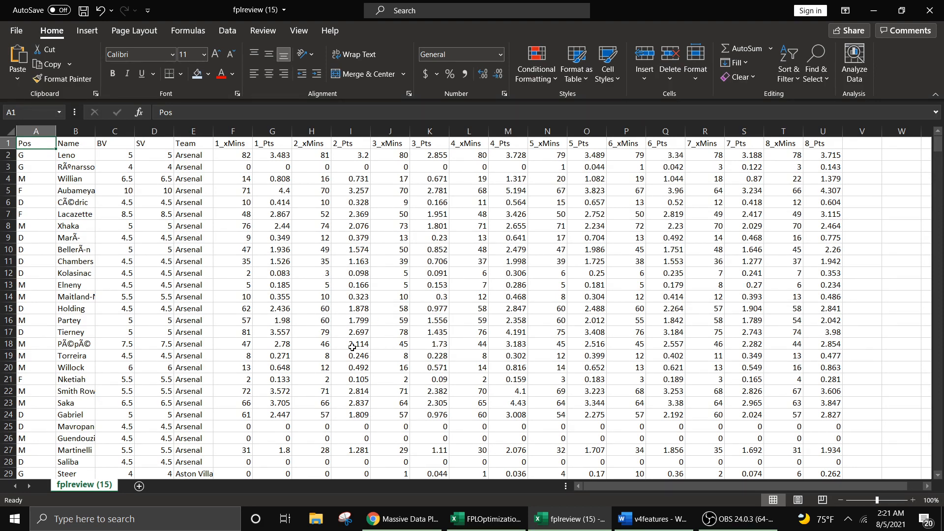
In the FPLOptimizationTool workbook's Points sheet, examine the position blocks in rows 1–40, 41–60, 61–75 and 76–110
click(445, 526)
click(133, 484)
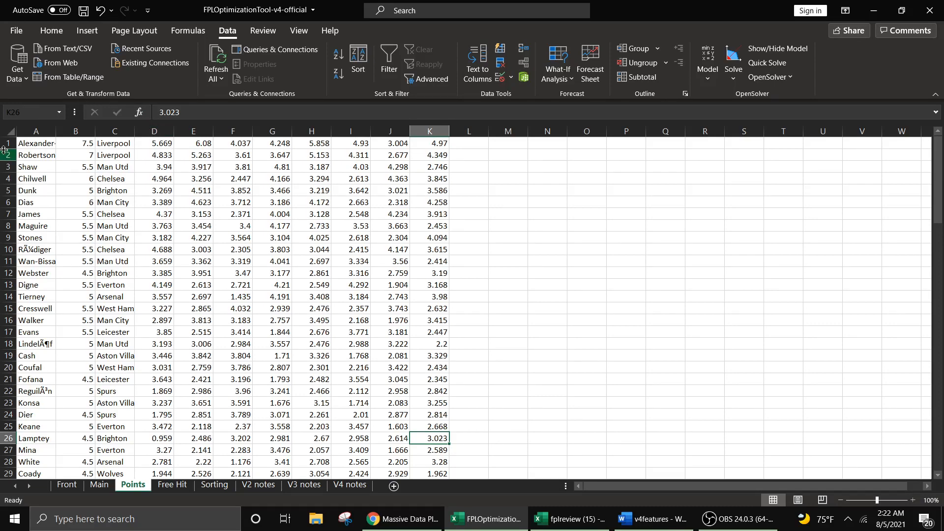
drag(4, 144, 25, 425)
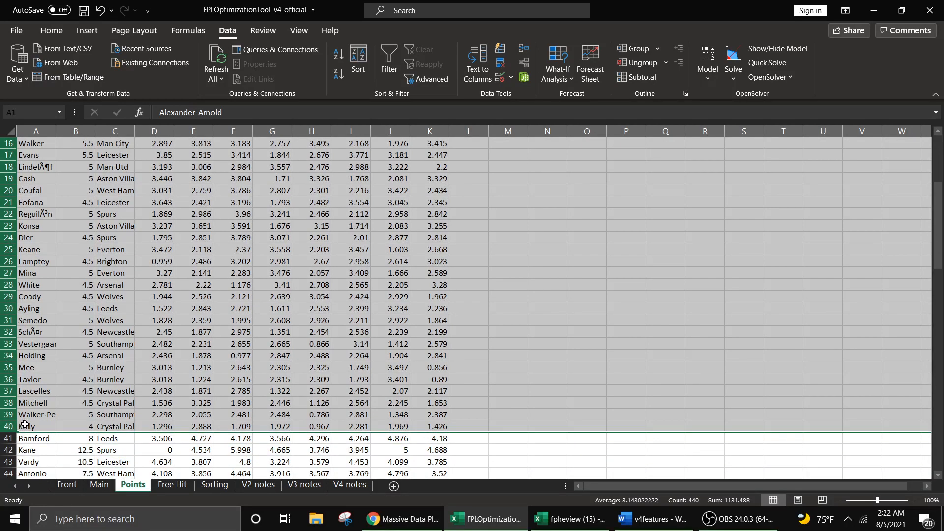
scroll(24, 403, down, 7)
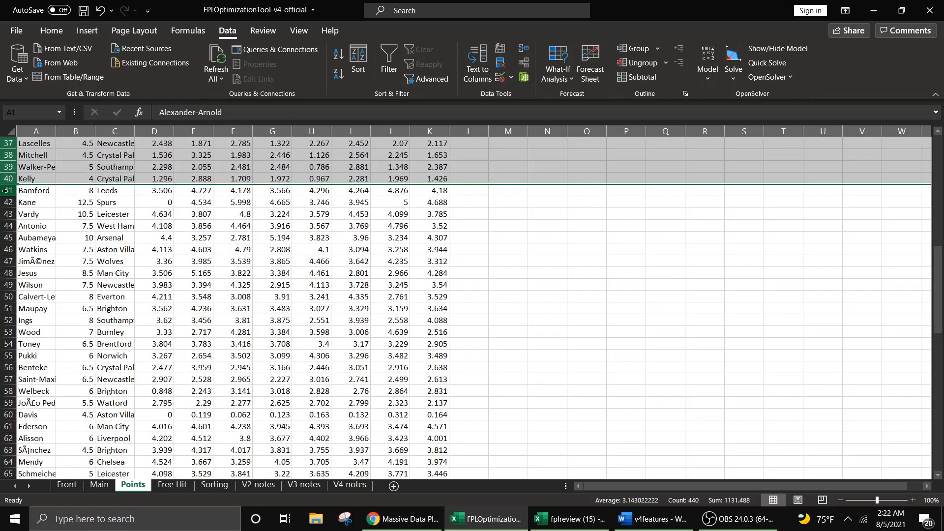
drag(6, 191, 6, 419)
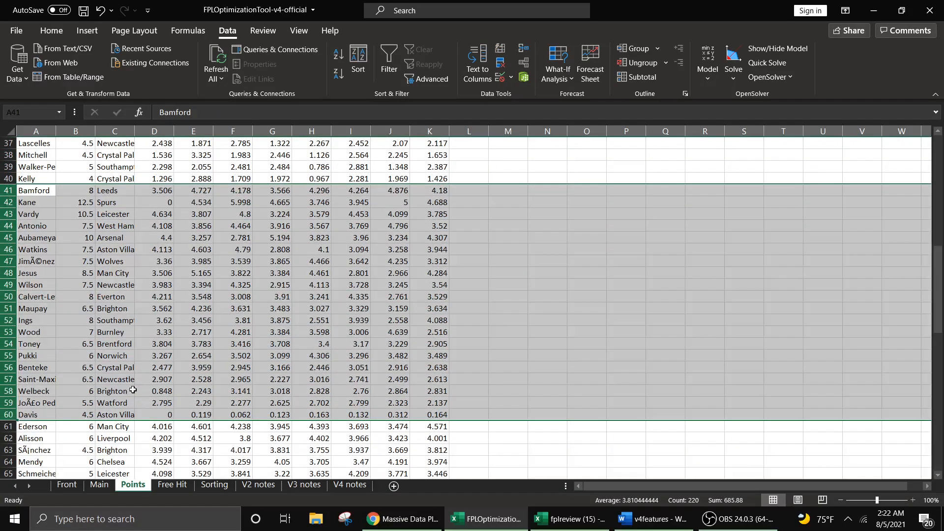
scroll(133, 390, down, 6)
drag(6, 214, 7, 379)
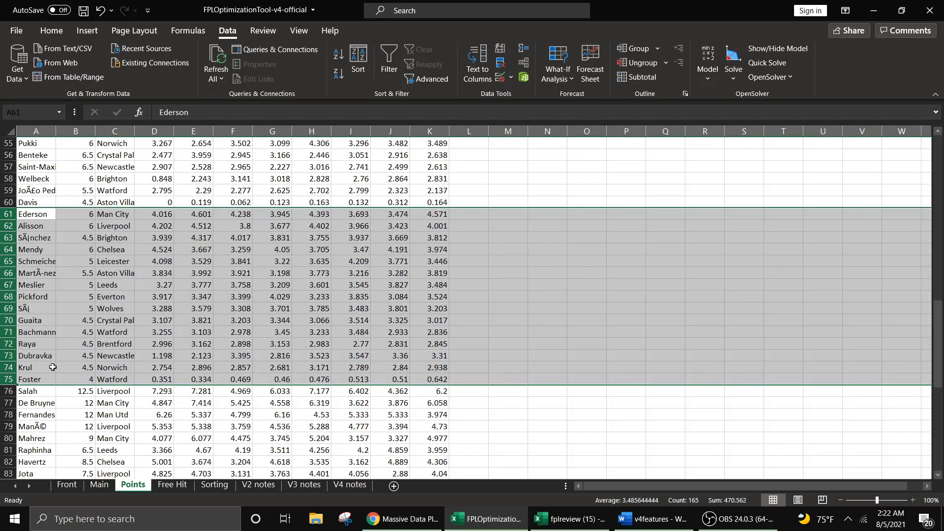
scroll(45, 275, down, 7)
scroll(29, 216, up, 2)
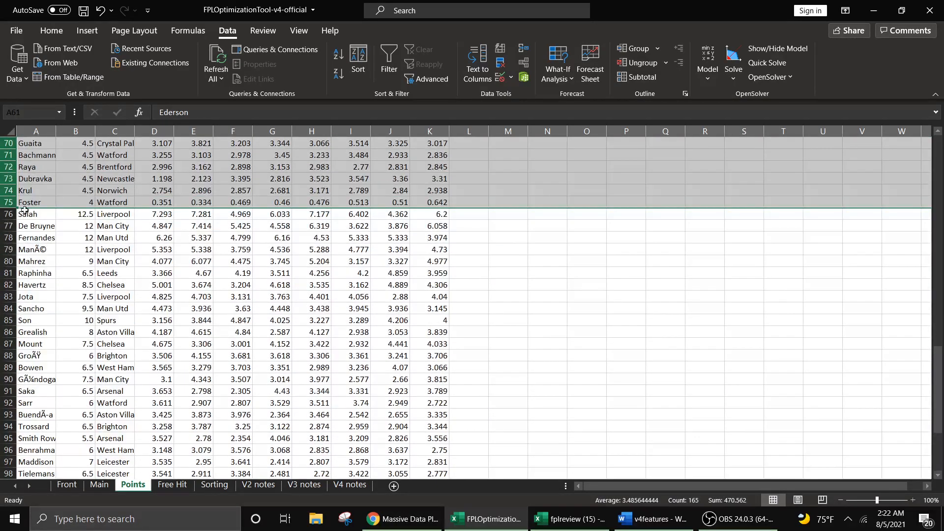
drag(7, 214, 64, 442)
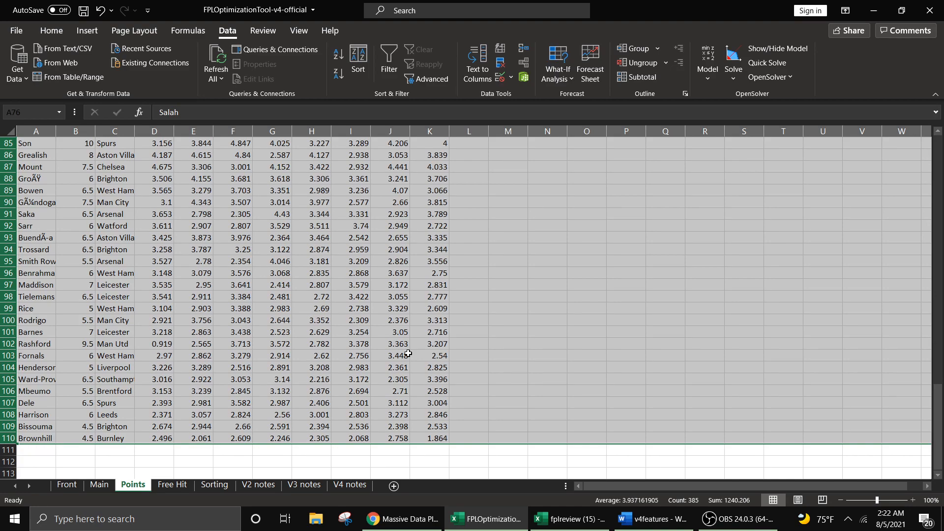
click(412, 464)
scroll(566, 365, up, 19)
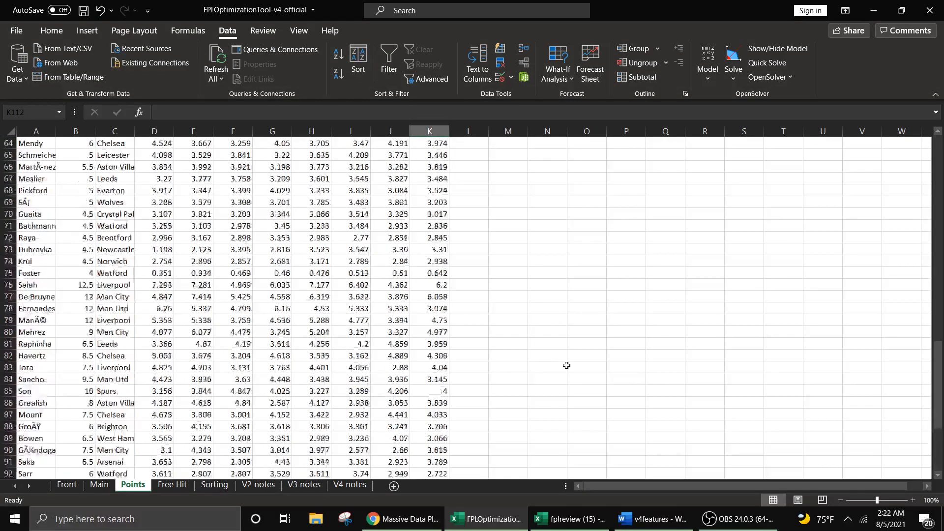
scroll(566, 364, up, 9)
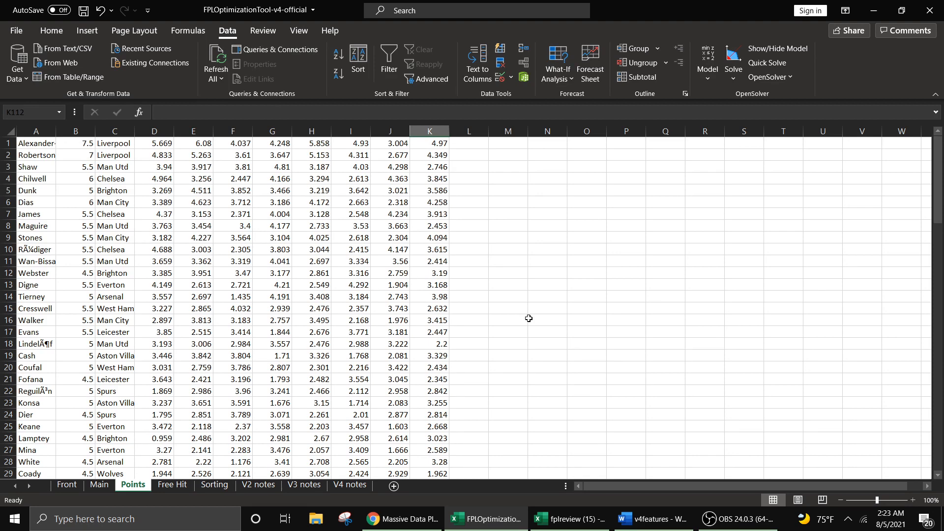
In the fplreview (15) file, delete the BV column and all eight xMins columns
click(570, 519)
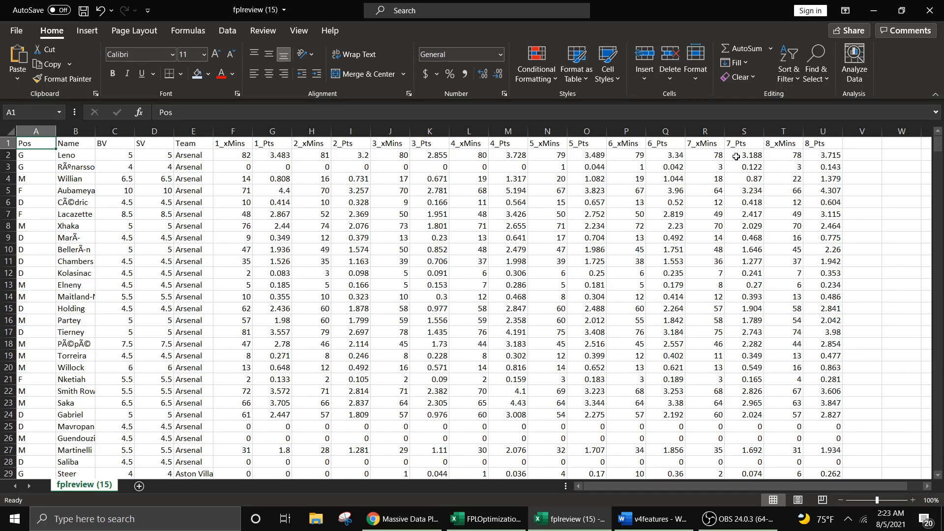
click(787, 131)
ctrl+click(708, 131)
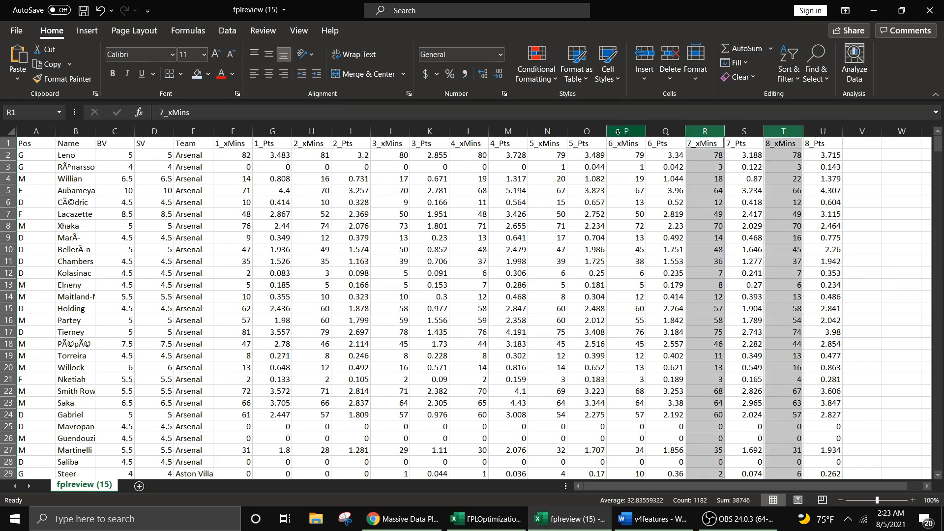
ctrl+click(626, 132)
ctrl+click(547, 131)
ctrl+click(468, 131)
ctrl+click(388, 131)
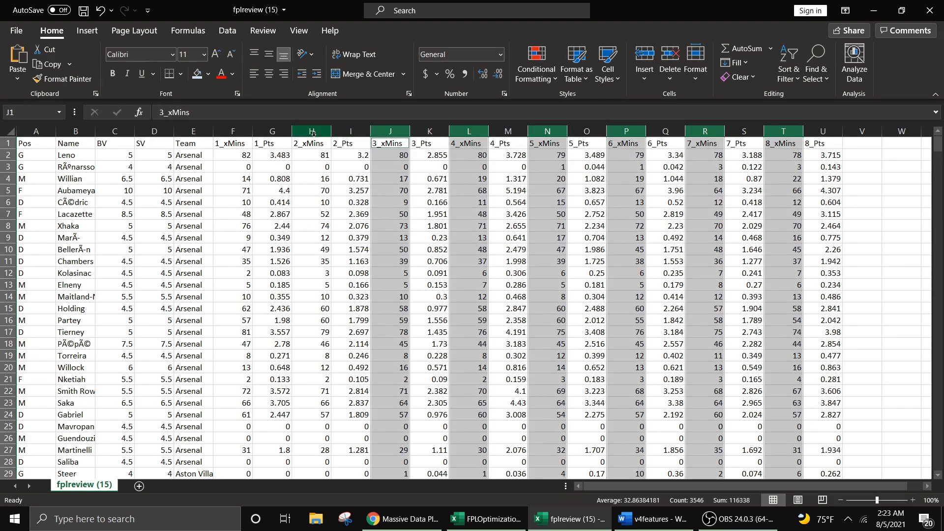
ctrl+click(311, 132)
ctrl+click(233, 131)
ctrl+click(116, 132)
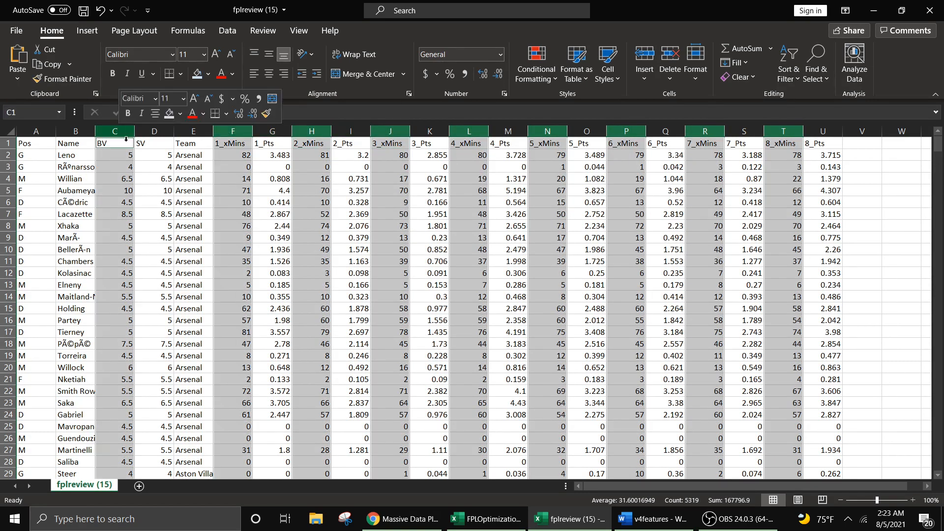
right_click(116, 132)
click(157, 255)
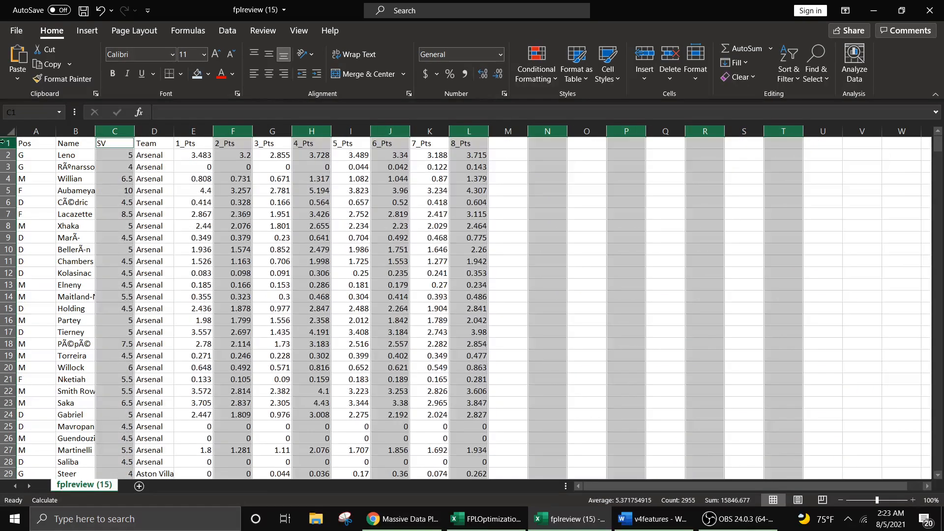
Delete the header row from the fplreview (15) sheet
click(8, 143)
right_click(9, 144)
click(45, 267)
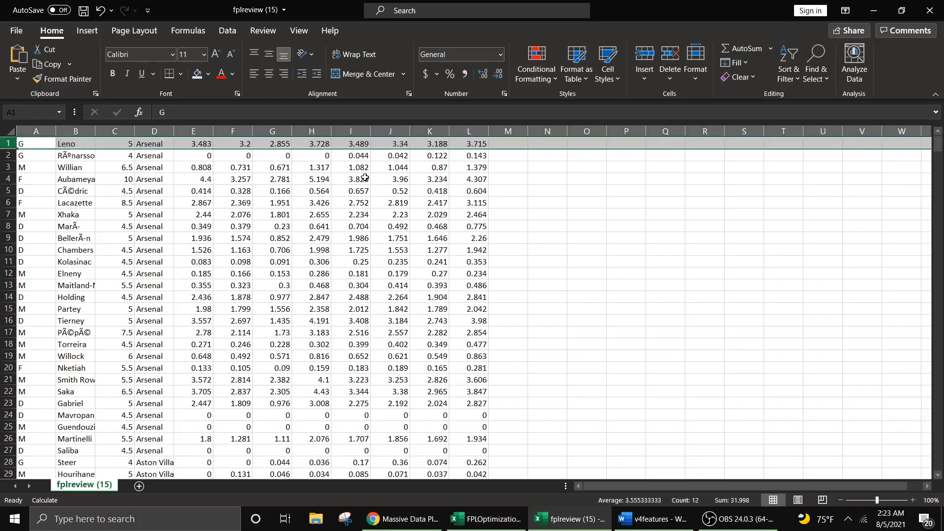
Total each player's gameweek points in column M with =SUM(E1:L1), fill the formula down all player rows, and save the file
click(498, 144)
text(=sum()
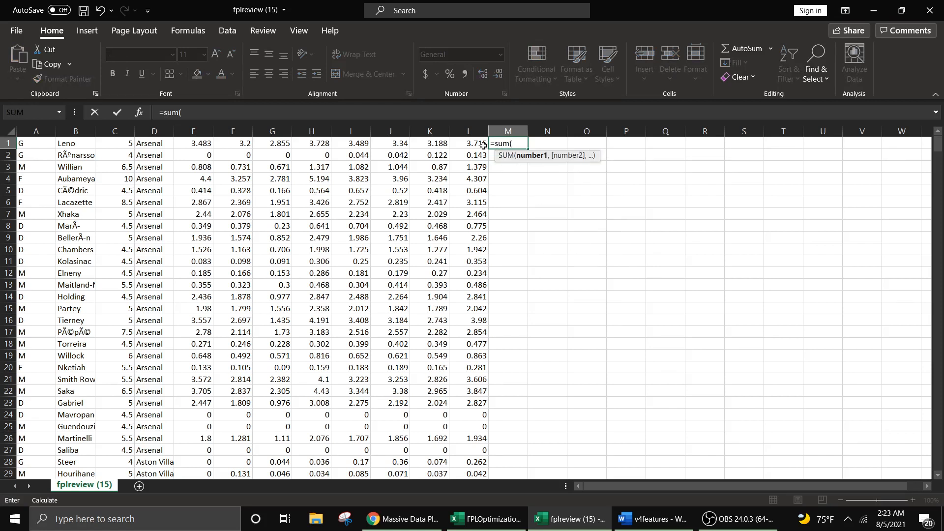
drag(484, 145, 203, 144)
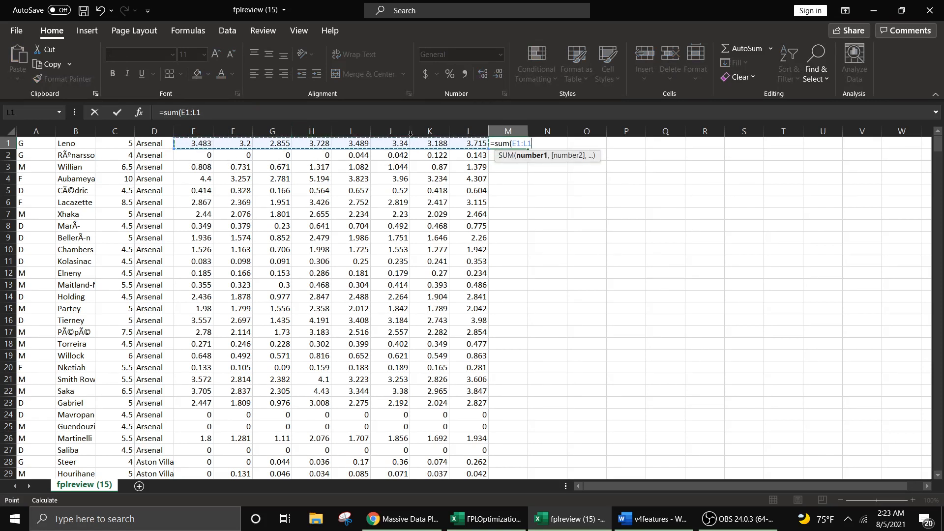
key(Return)
click(512, 146)
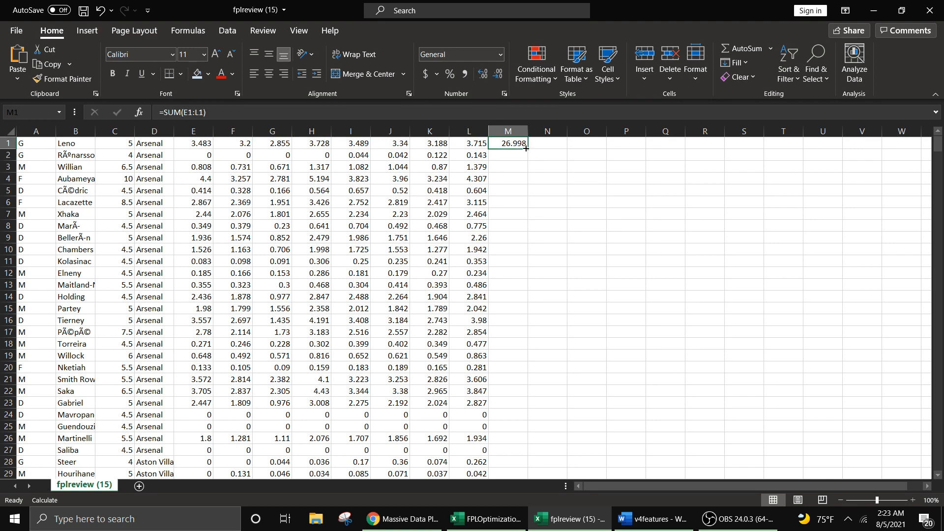
double_click(527, 149)
key(ctrl+s)
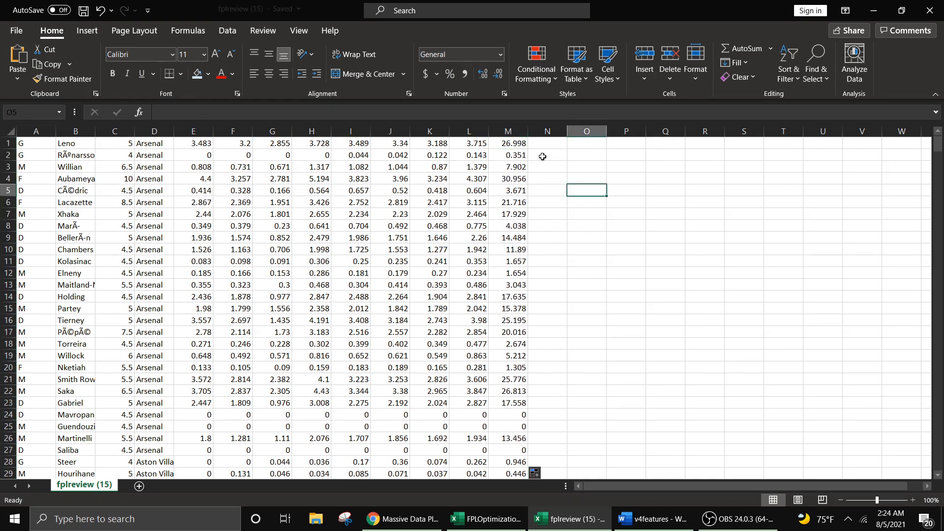
Sort the player rows in columns A–M by column A from A to Z, then by column M from largest to smallest
drag(508, 130, 2, 155)
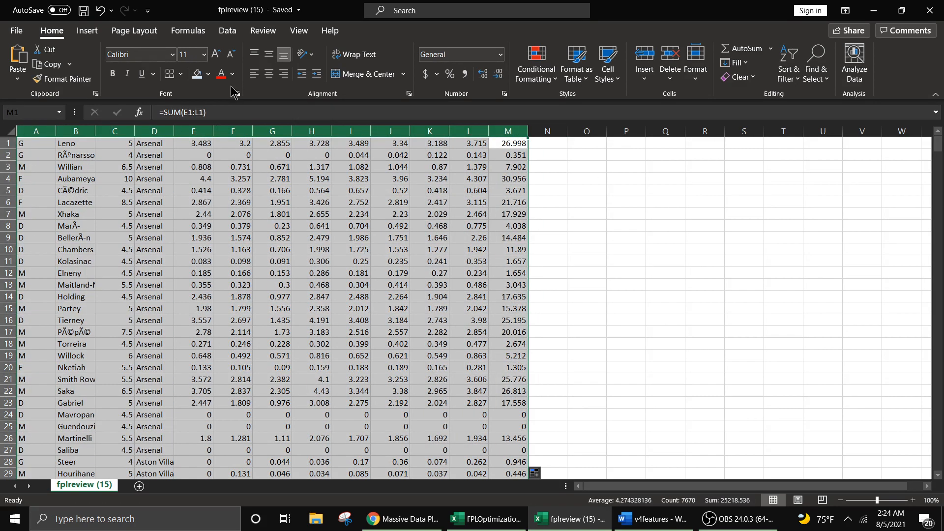
click(227, 31)
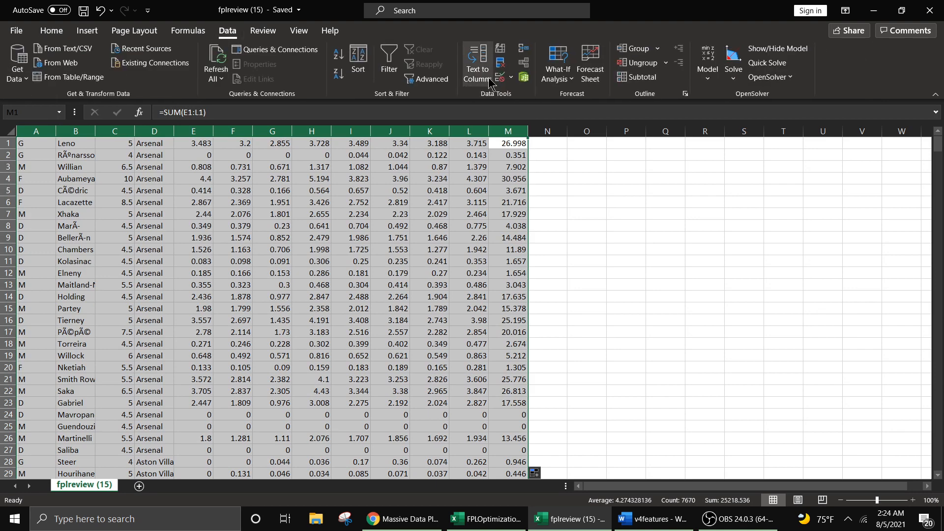
click(358, 61)
click(560, 224)
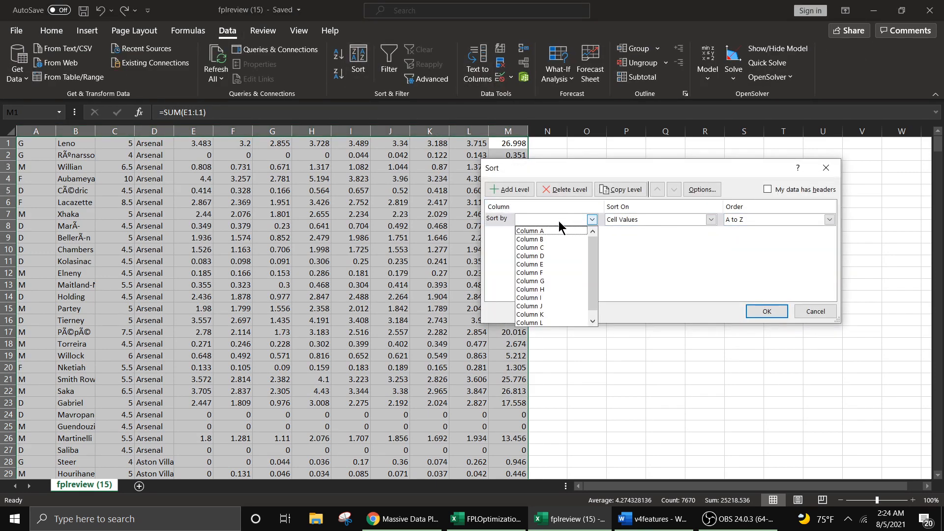
click(561, 232)
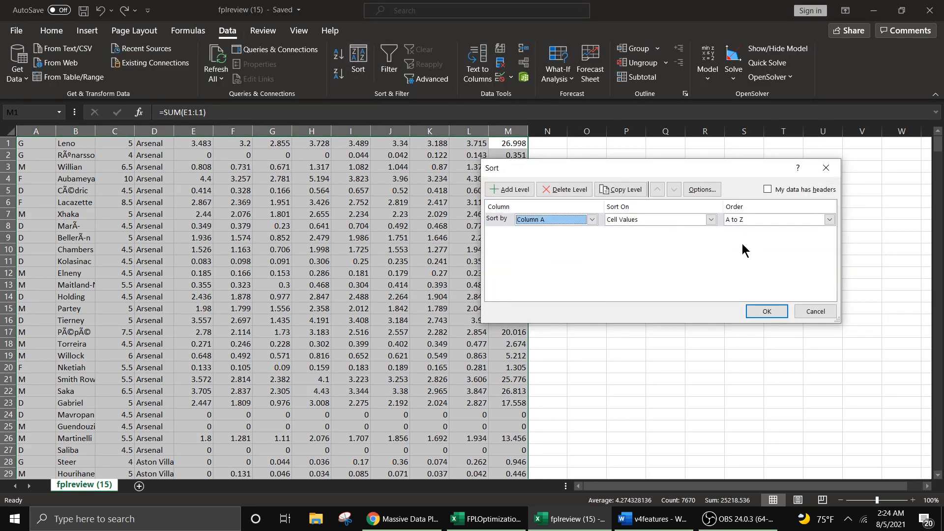
click(510, 189)
click(550, 234)
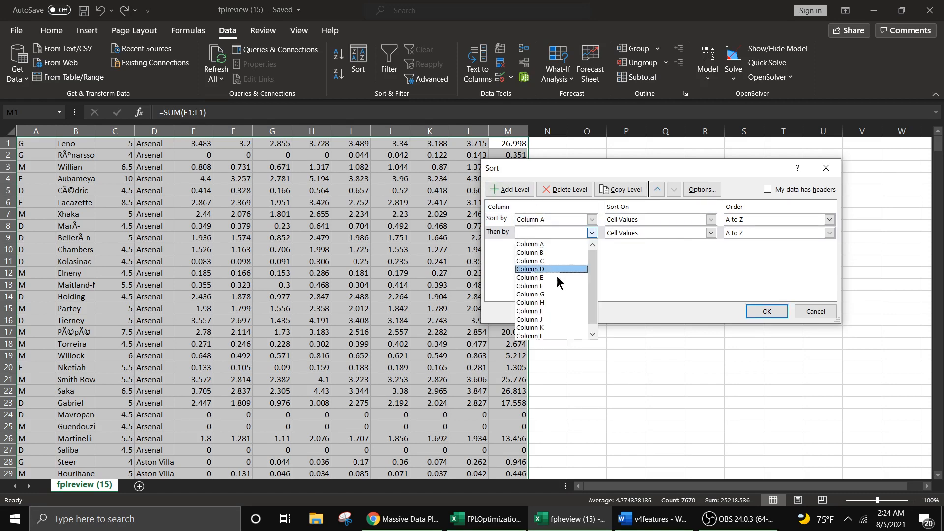
click(550, 335)
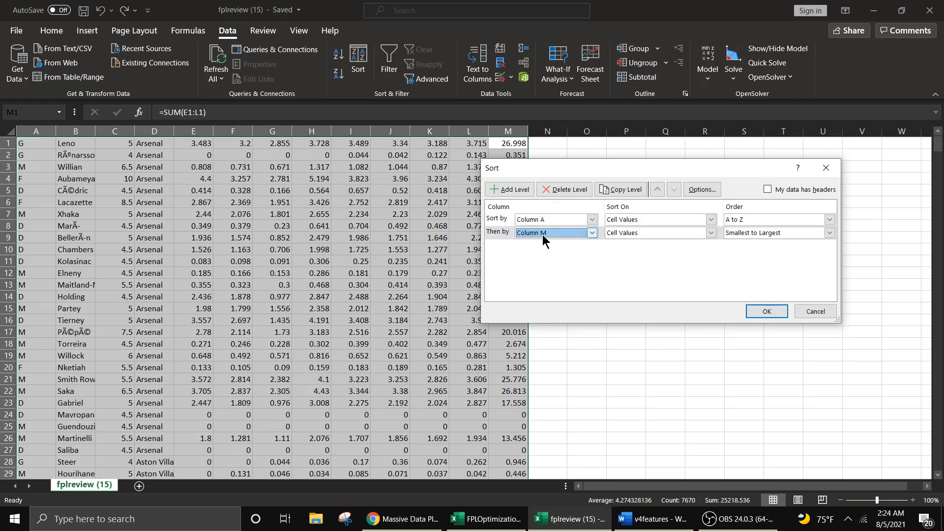
drag(559, 166, 585, 242)
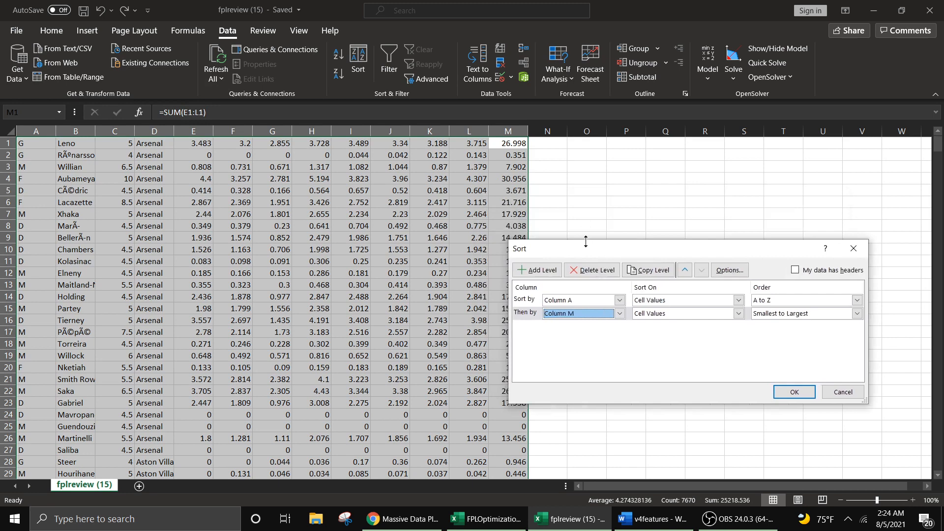
click(778, 315)
click(780, 331)
click(793, 392)
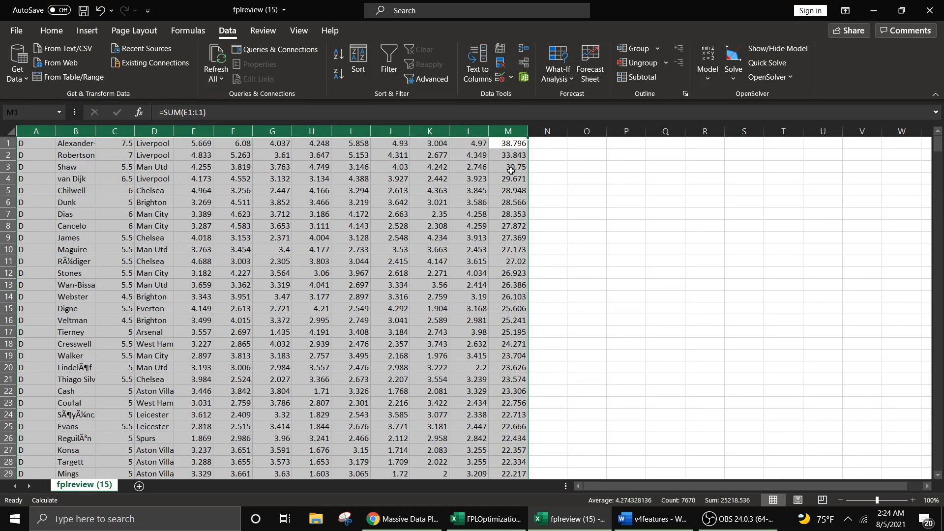
click(540, 166)
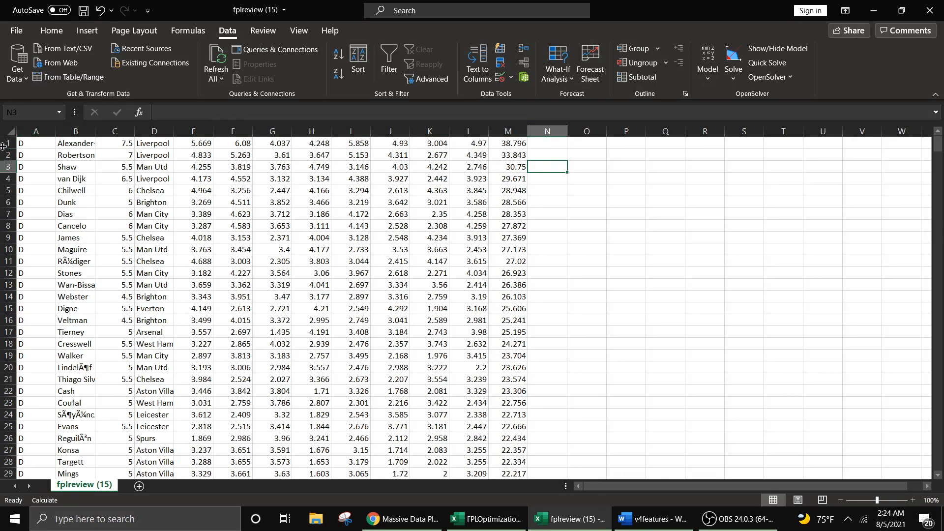
click(513, 130)
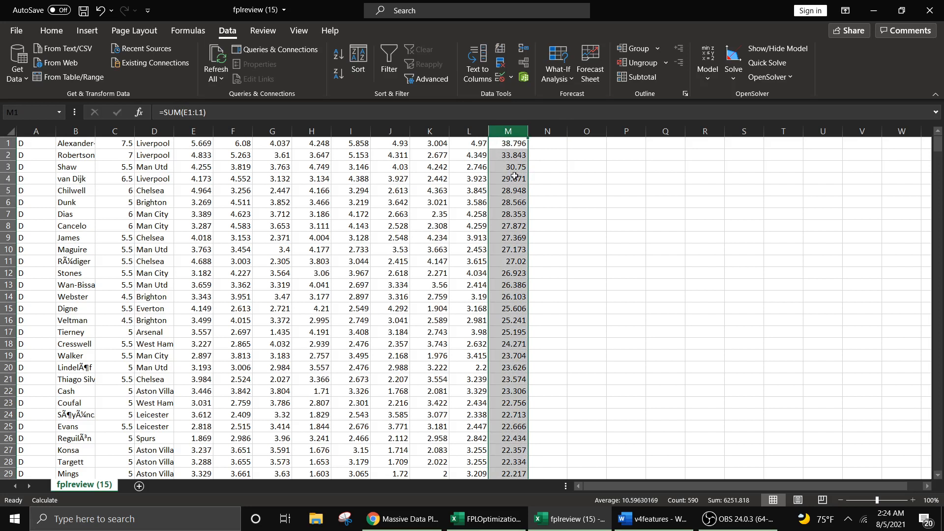
ctrl+click(128, 130)
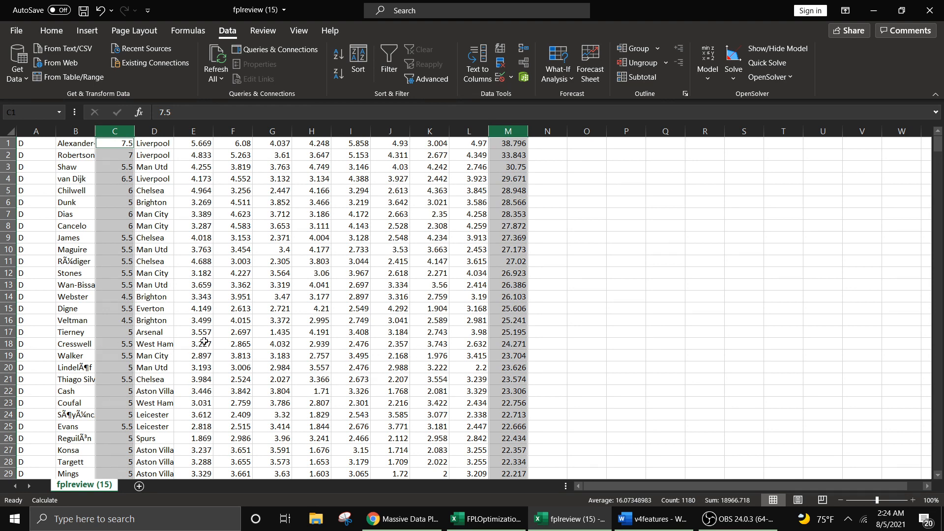
scroll(159, 326, down, 2)
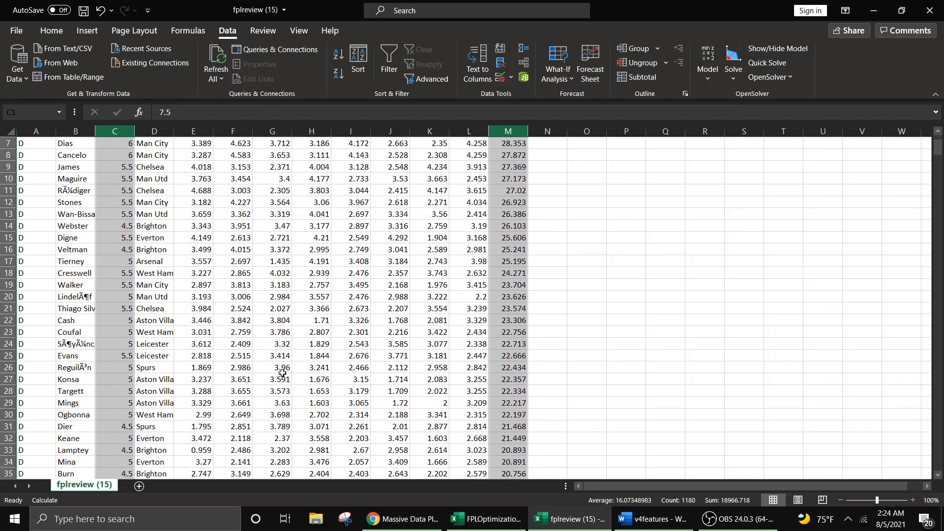
click(287, 373)
scroll(313, 371, up, 2)
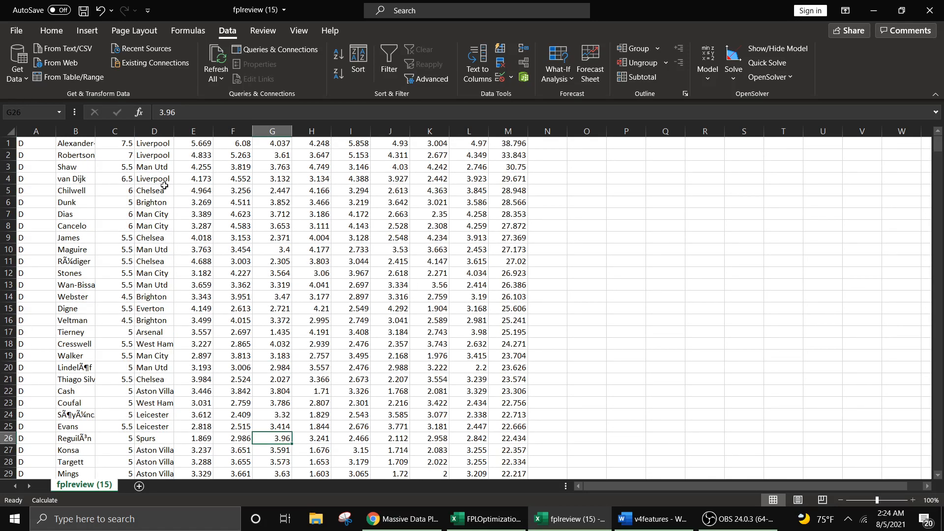
Delete the position column A and the points total column M from the fplreview (15) sheet
click(519, 131)
ctrl+click(45, 131)
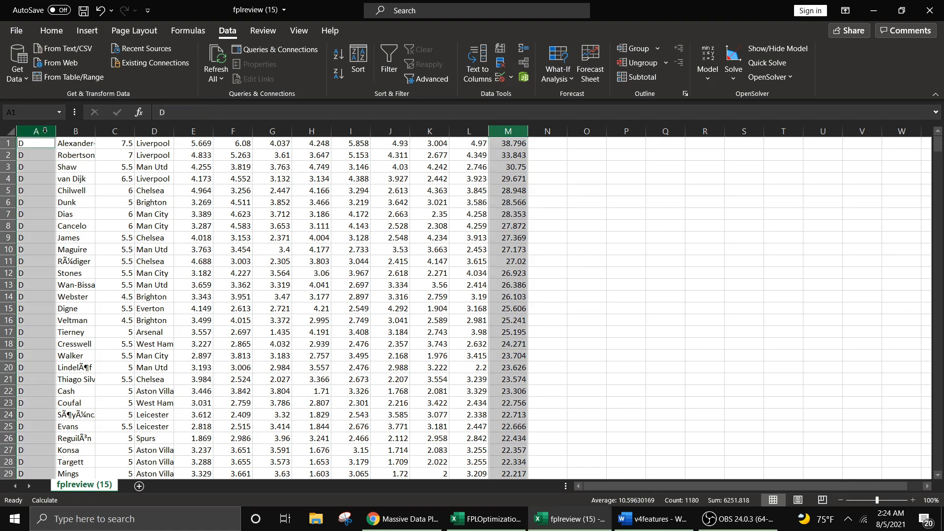
right_click(34, 131)
click(59, 257)
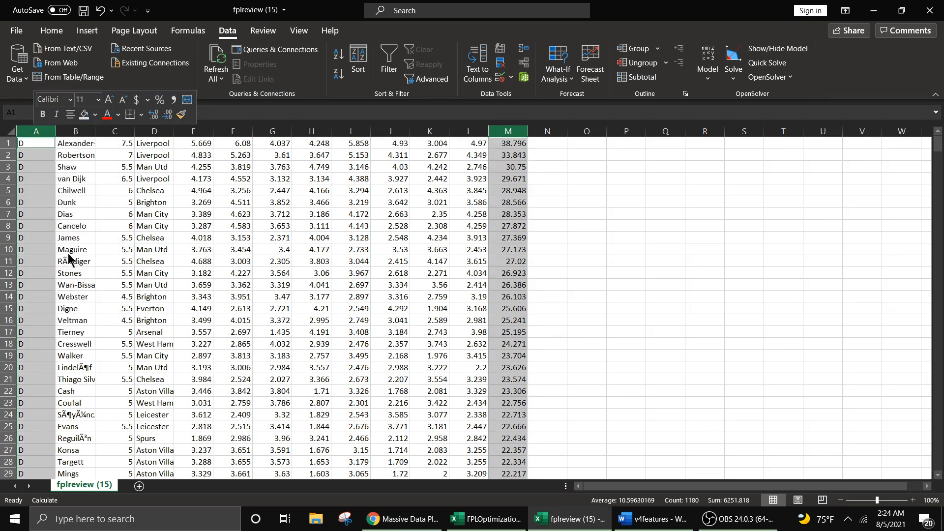
click(596, 214)
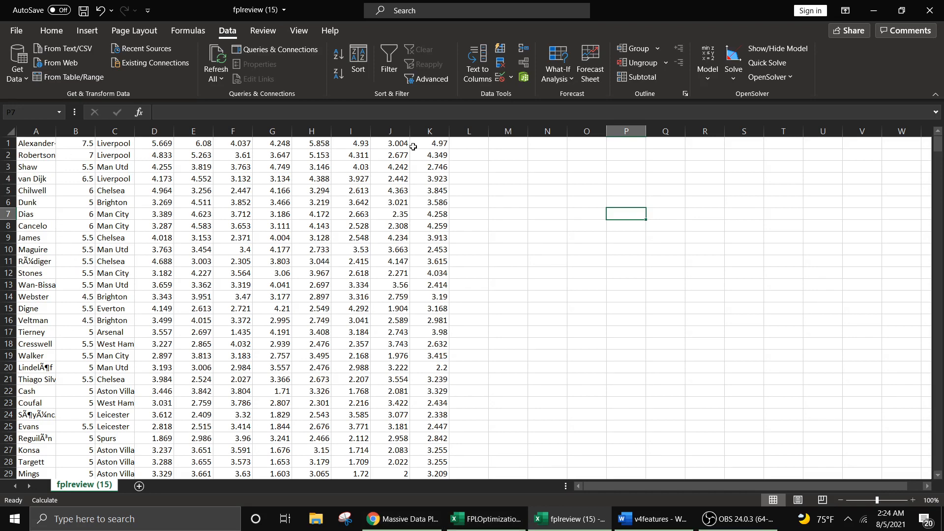
Compare the player data in columns A–K of fplreview (15) with the Front, Main and Points sheets of the FPLOptimizationTool workbook
drag(38, 144, 432, 482)
click(404, 310)
scroll(405, 307, up, 1)
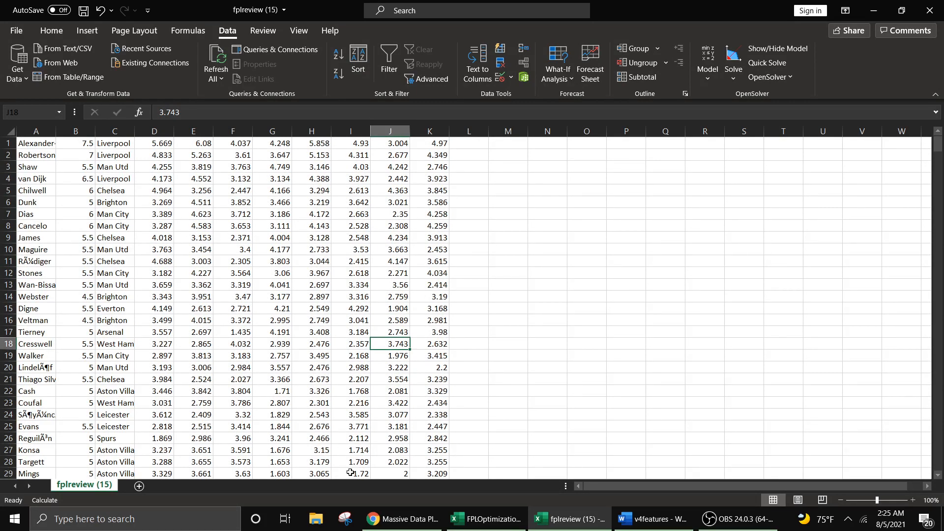
click(495, 528)
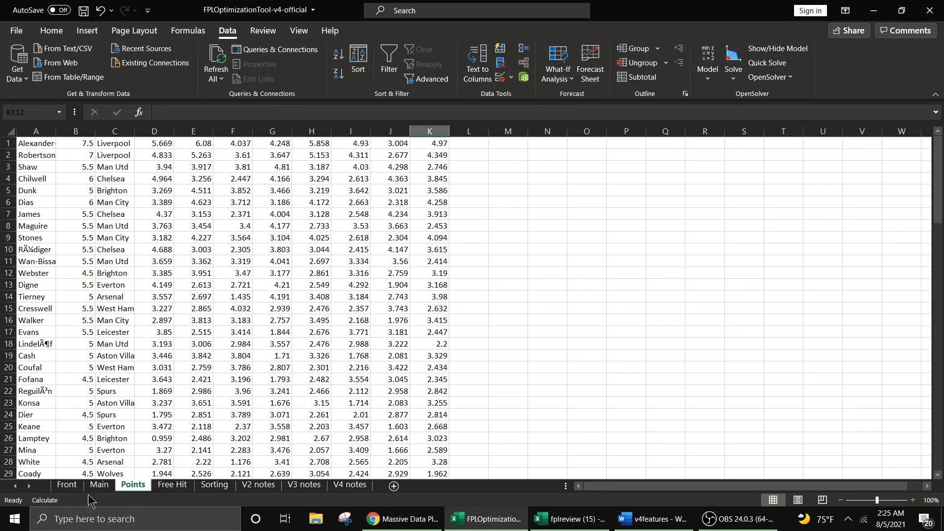
click(74, 486)
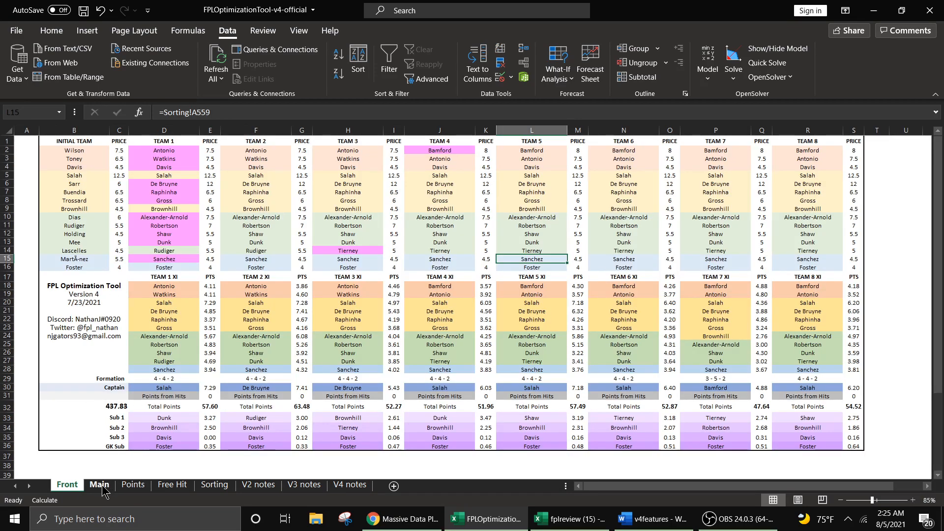
click(99, 484)
scroll(61, 215, up, 4)
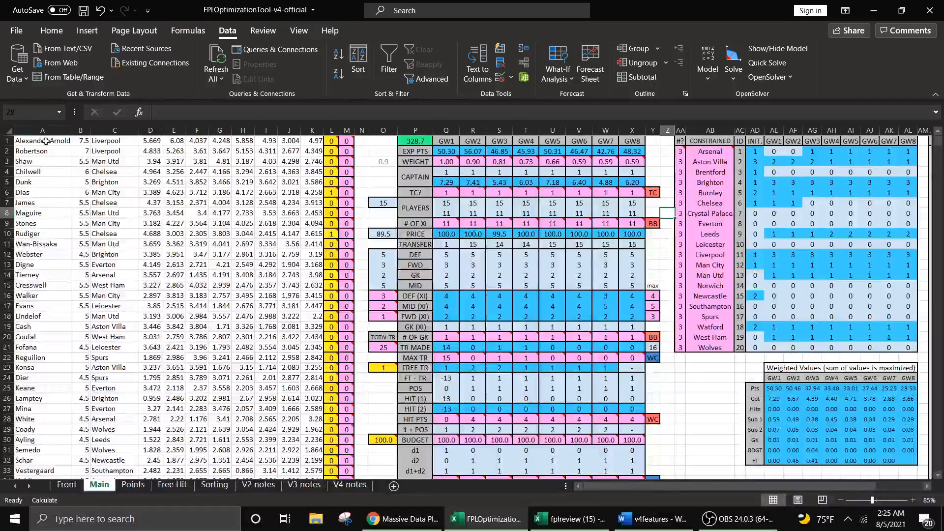
click(29, 149)
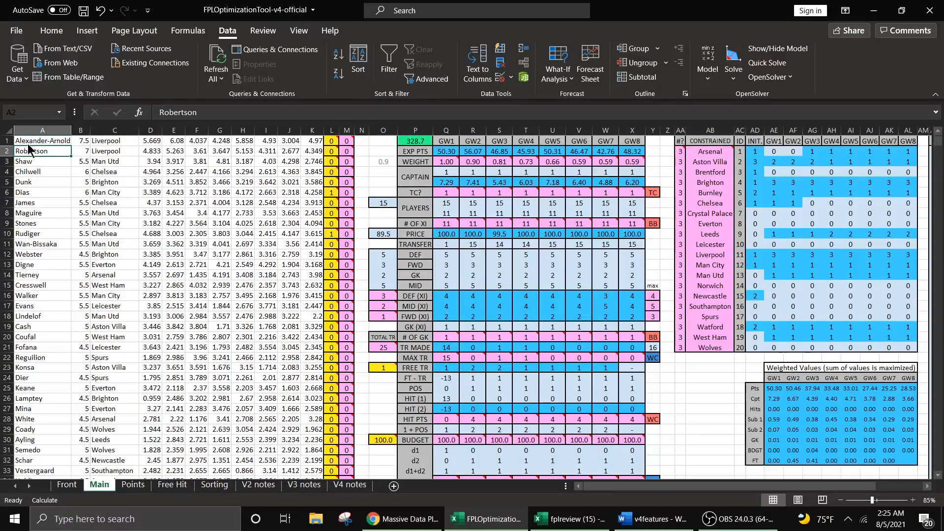
click(27, 141)
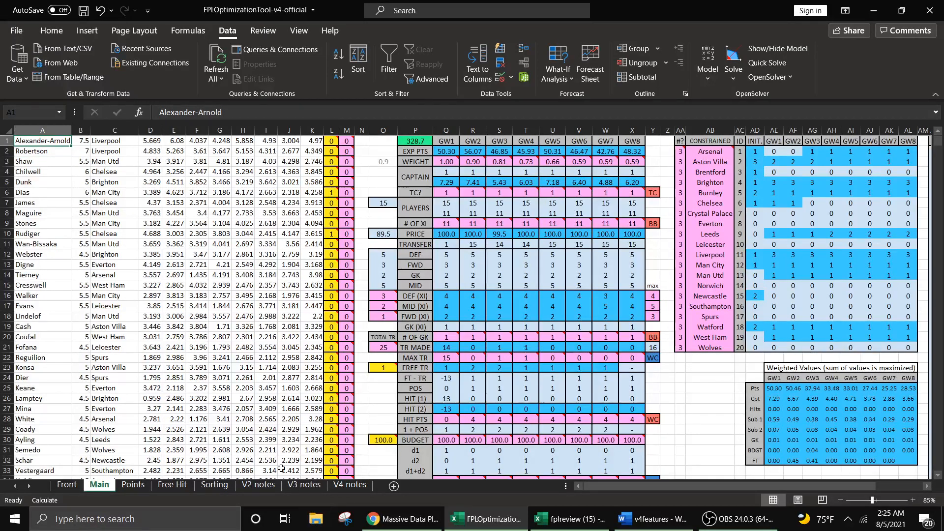
click(133, 485)
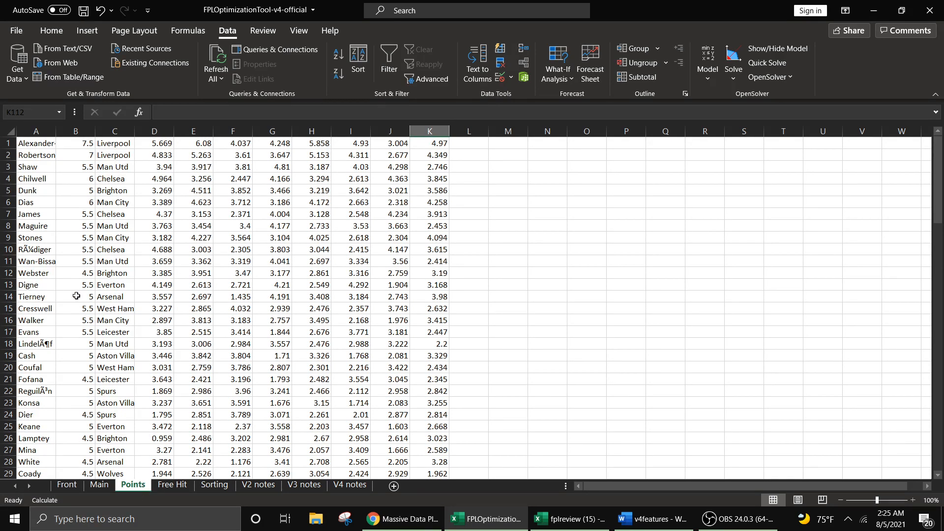
click(37, 142)
drag(37, 142, 445, 430)
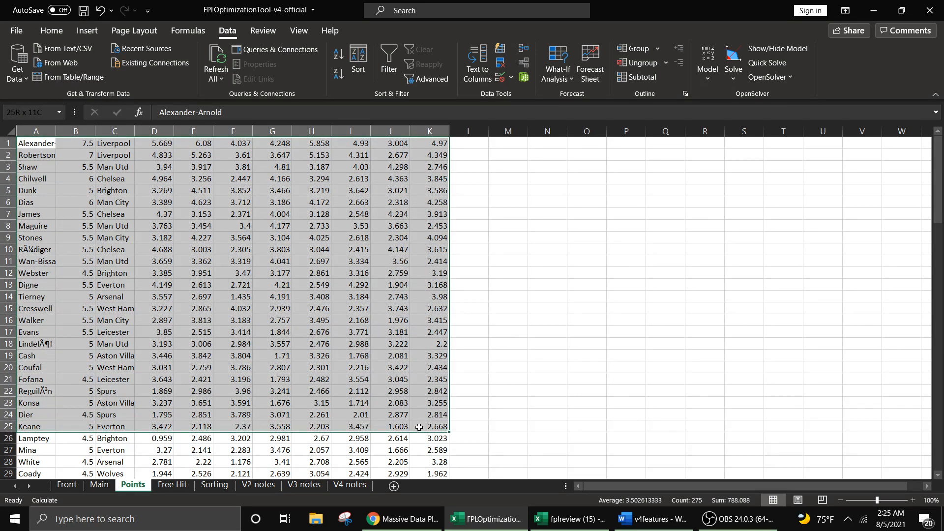
click(508, 355)
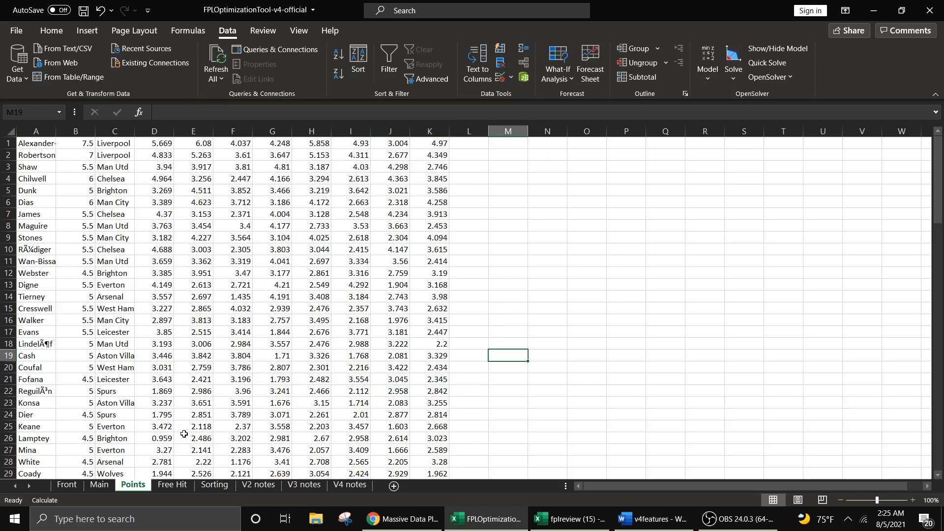
On the Main sheet, examine the player block in A1:K29 and the colour legend explaining the user inputs
click(99, 485)
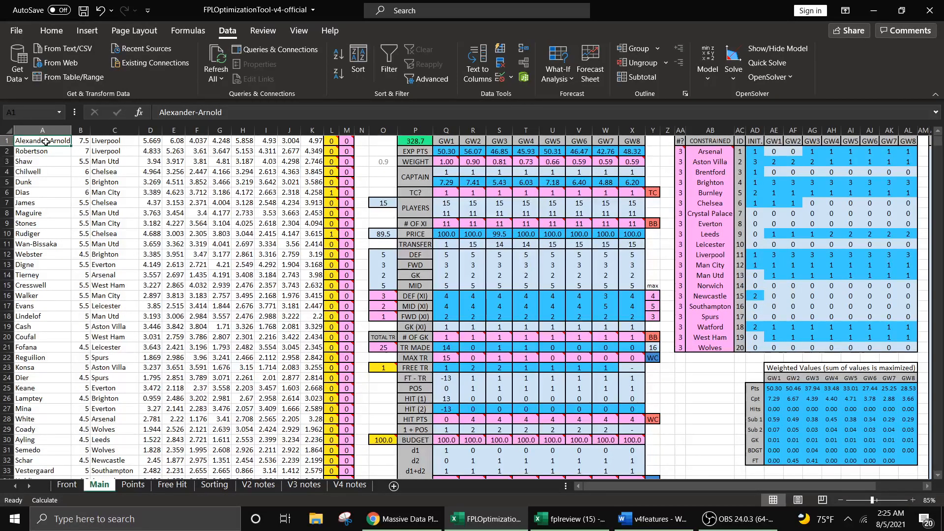
drag(32, 142, 317, 428)
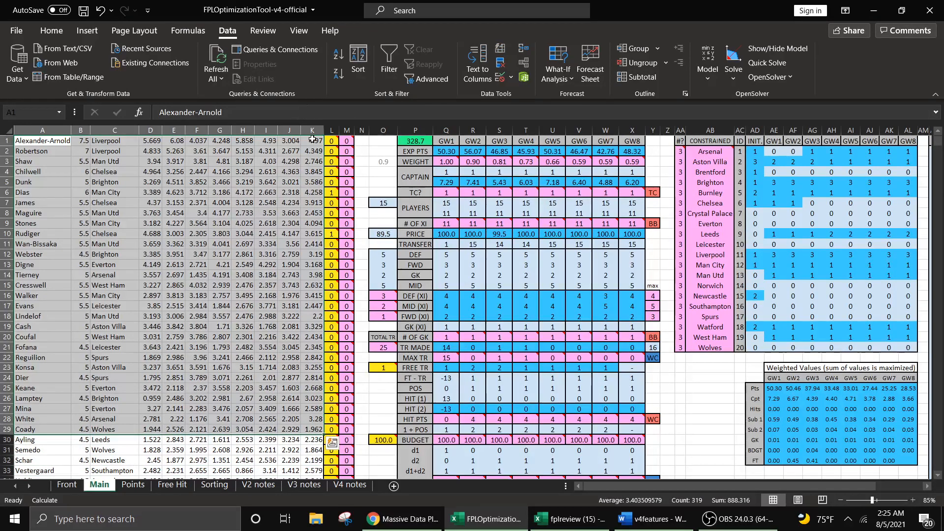
click(309, 180)
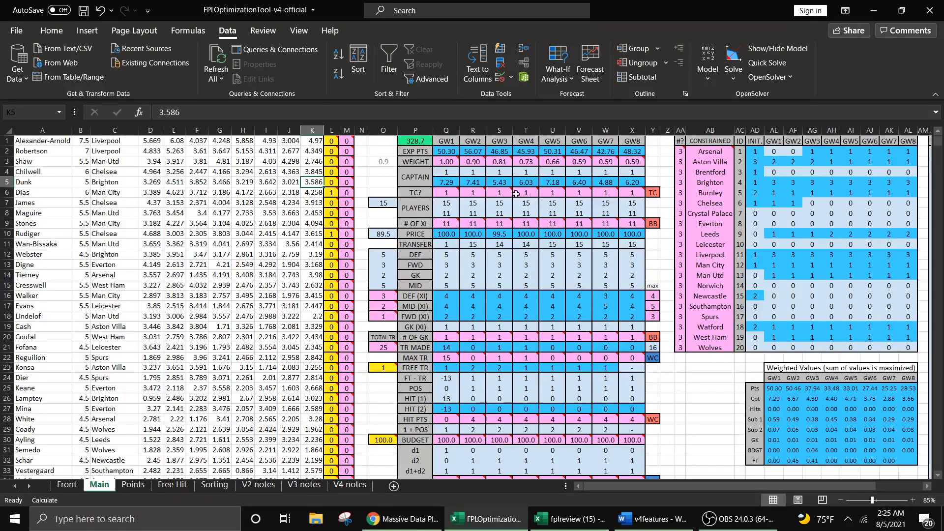
scroll(556, 270, down, 13)
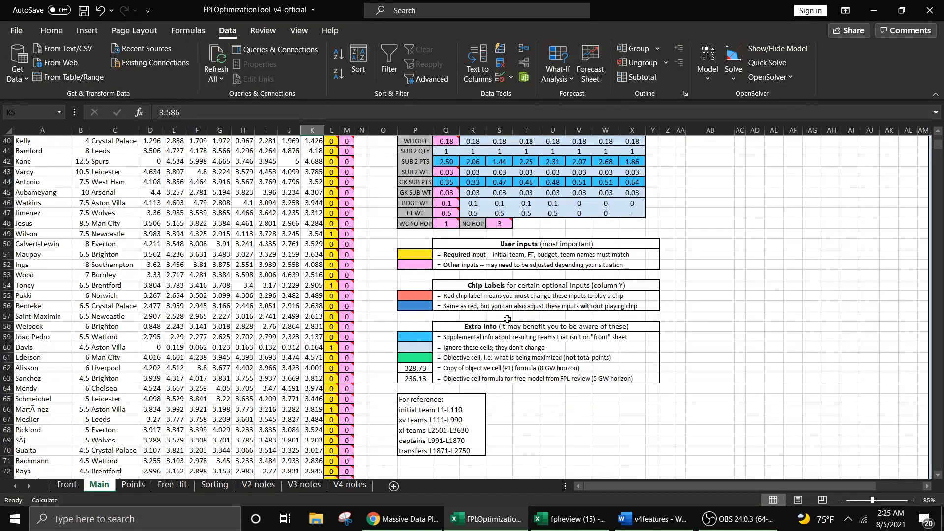
scroll(508, 319, up, 13)
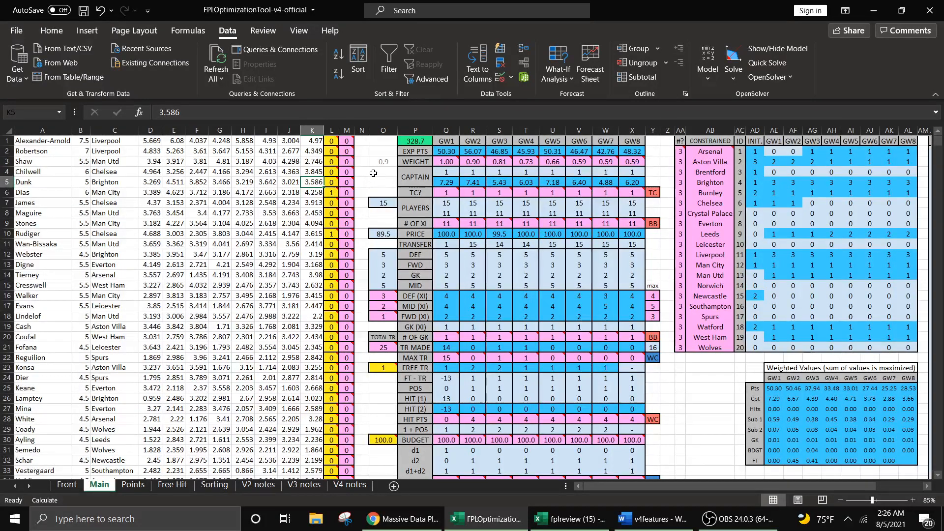
Examine the Main sheet's required yellow inputs: the initial team in column L and the free transfer value in O23
click(333, 131)
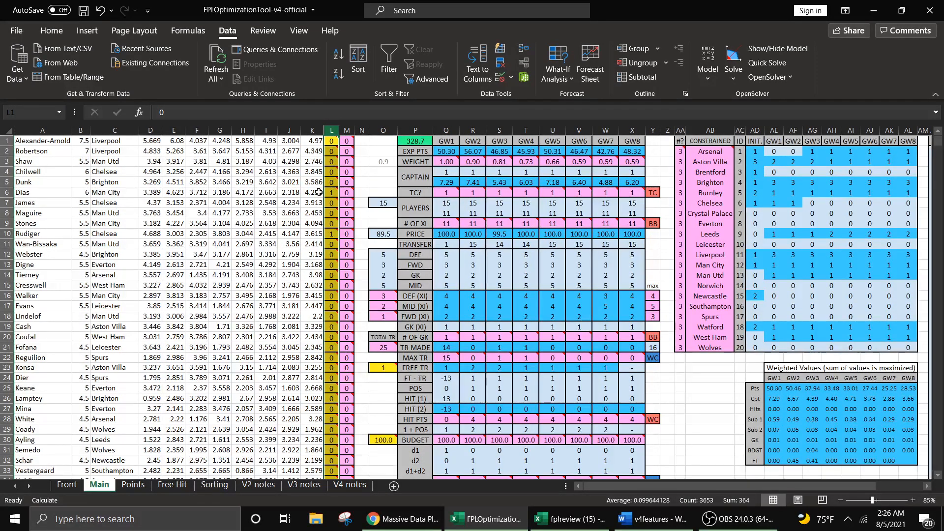
click(358, 213)
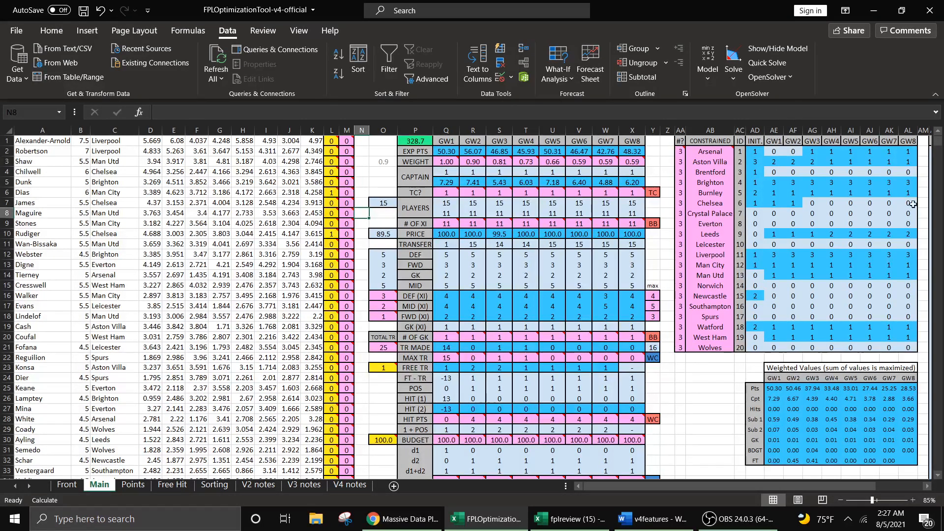
click(331, 130)
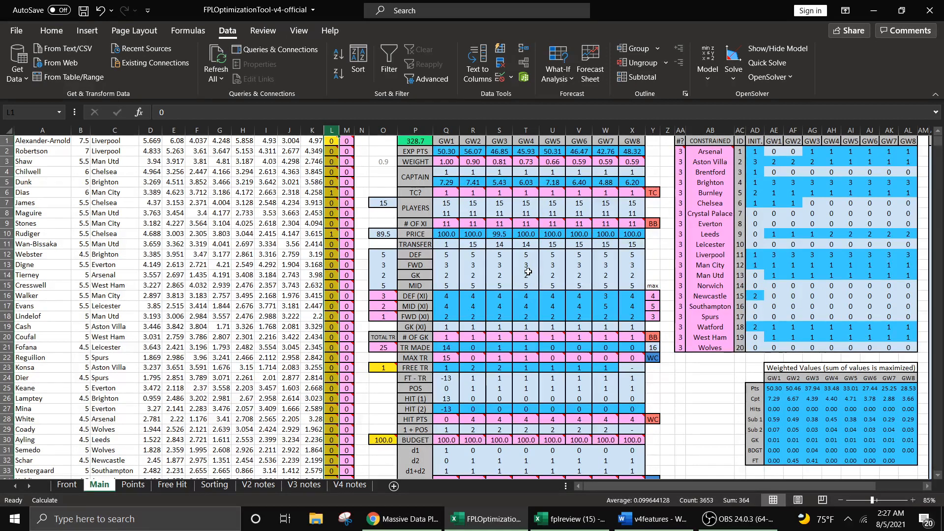
scroll(479, 317, down, 2)
click(386, 337)
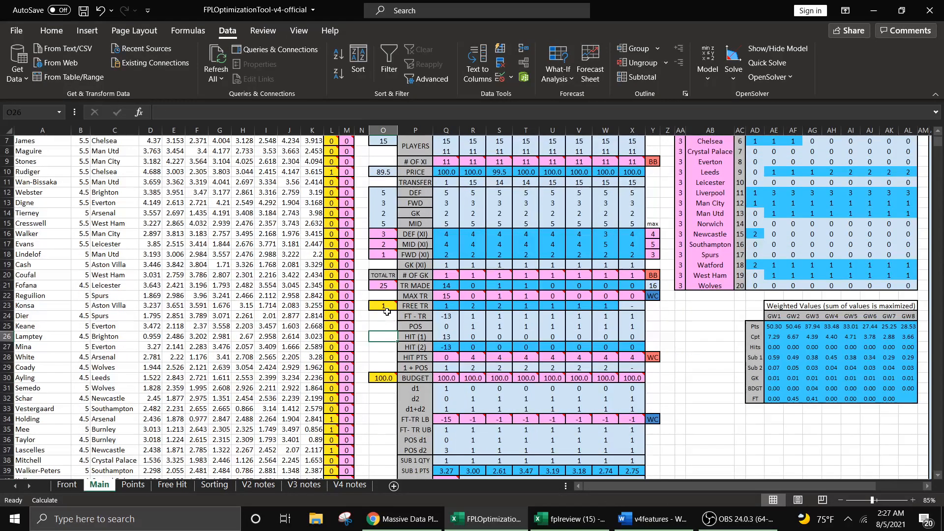
click(386, 306)
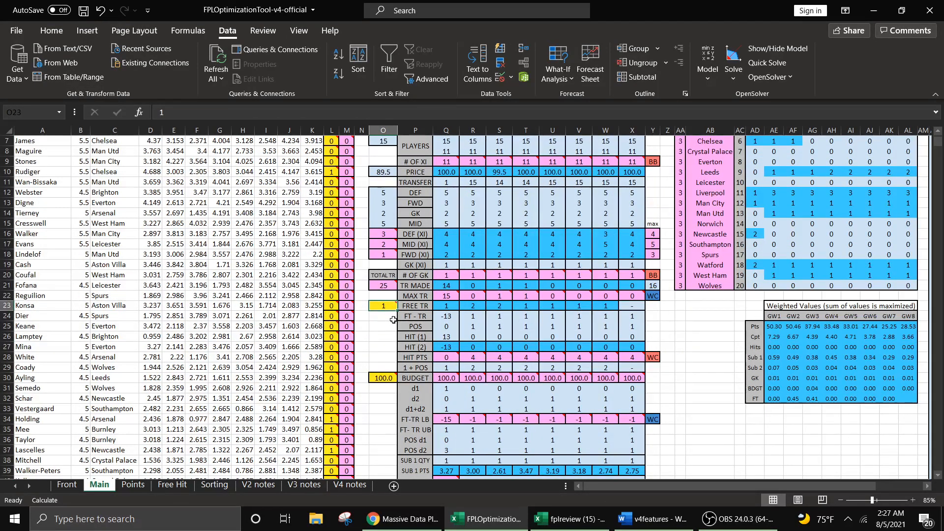
Read the notes on the Main sheet's required budget in O30 and initial free transfers in O23
click(387, 378)
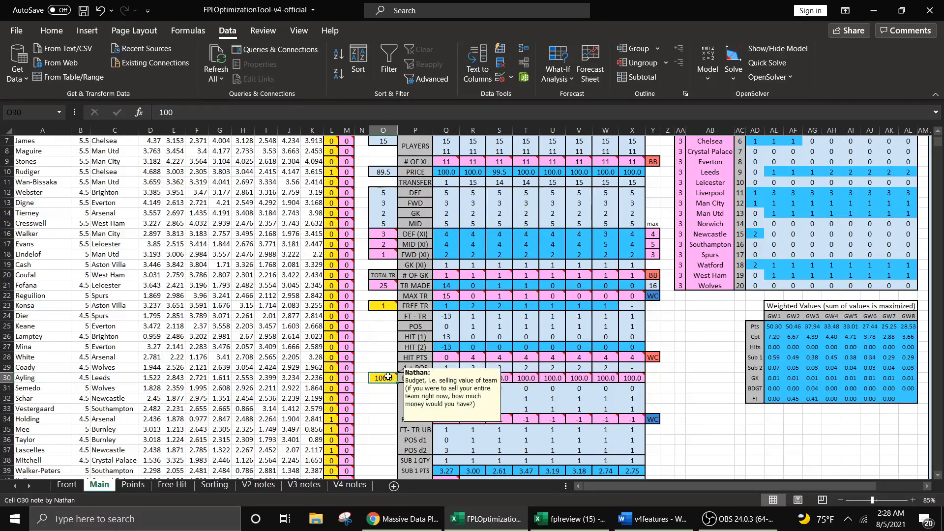
mouse_move(384, 380)
mouse_move(384, 307)
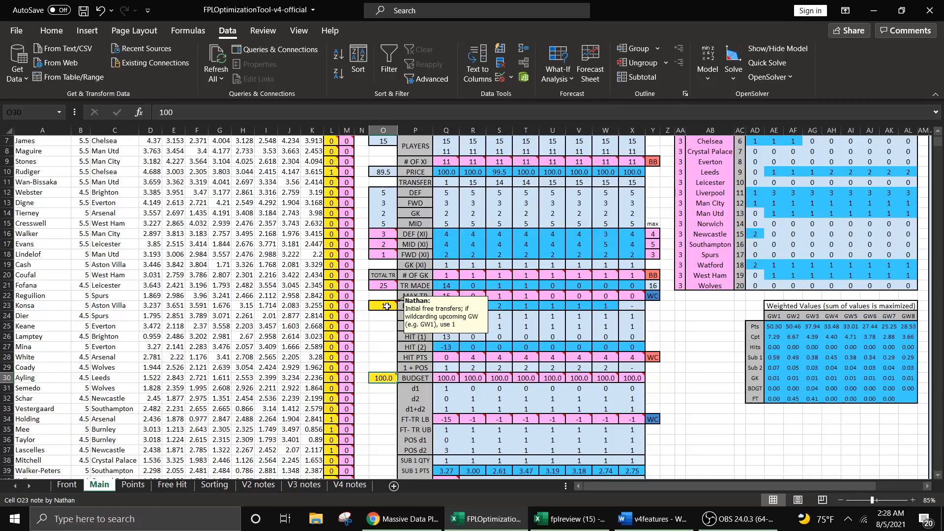
click(387, 306)
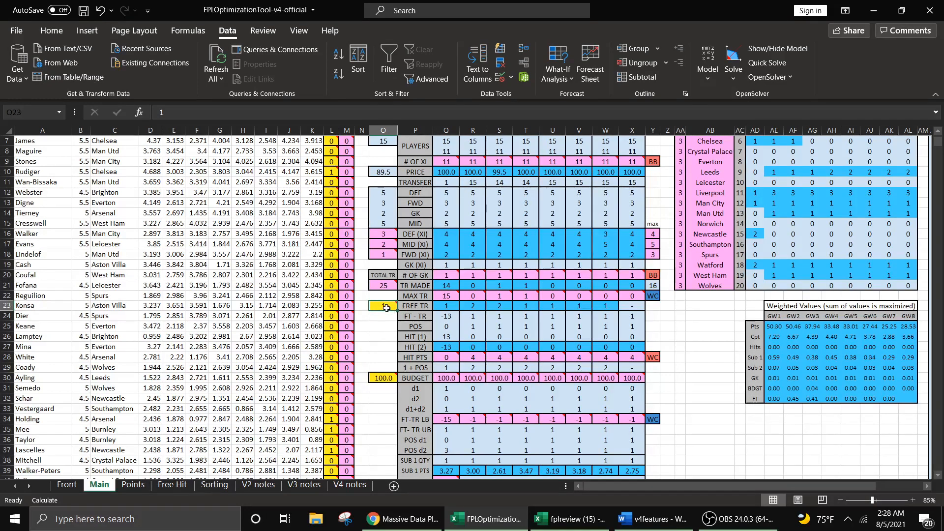
mouse_move(386, 313)
scroll(661, 317, up, 2)
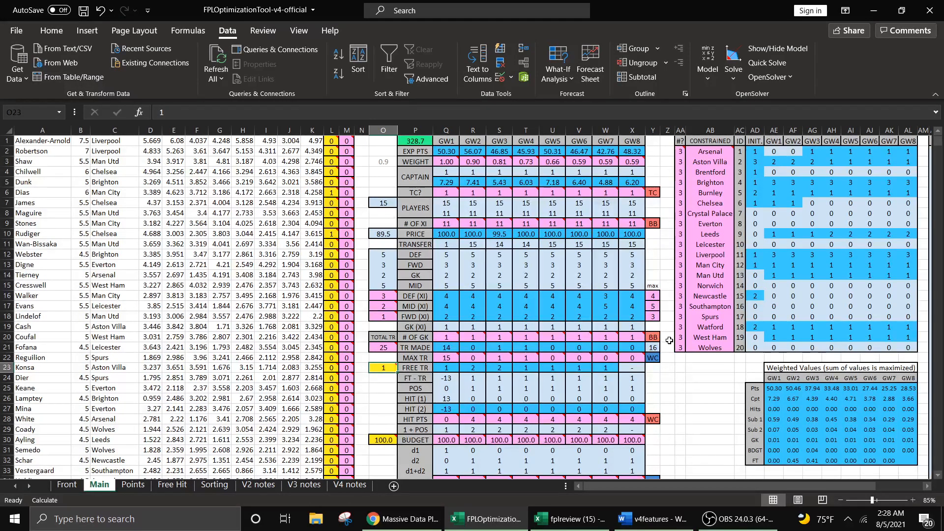
Examine the optional pink inputs in column M, the constrained team names in AB2:AB21 and their player limits in AA2:AA21
click(348, 130)
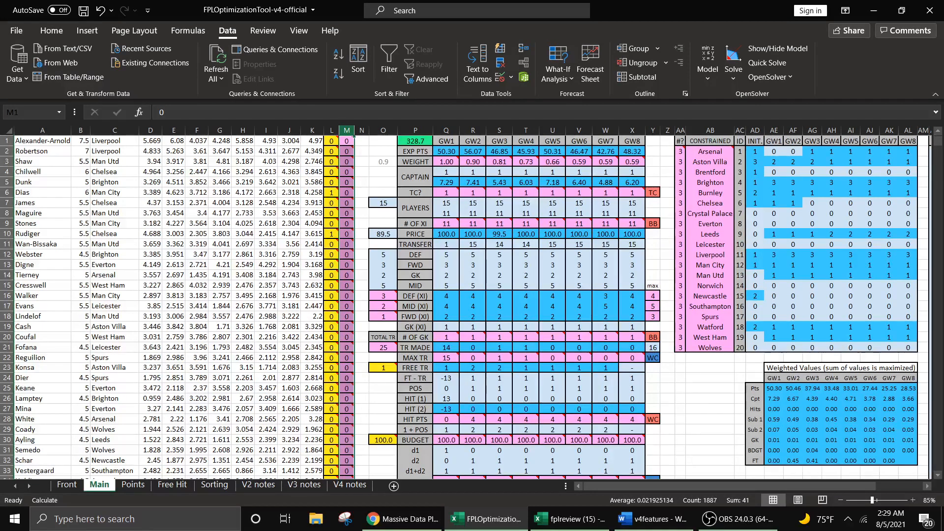
click(755, 377)
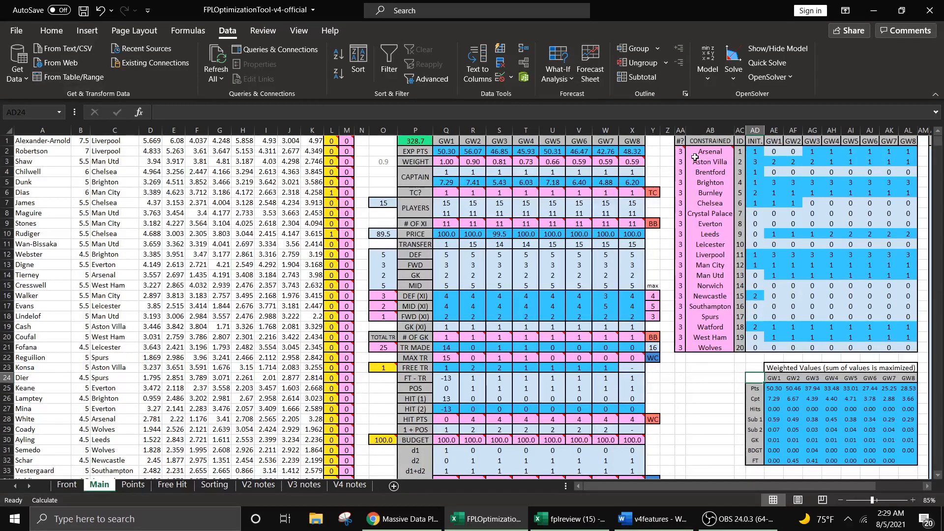
drag(710, 153, 721, 353)
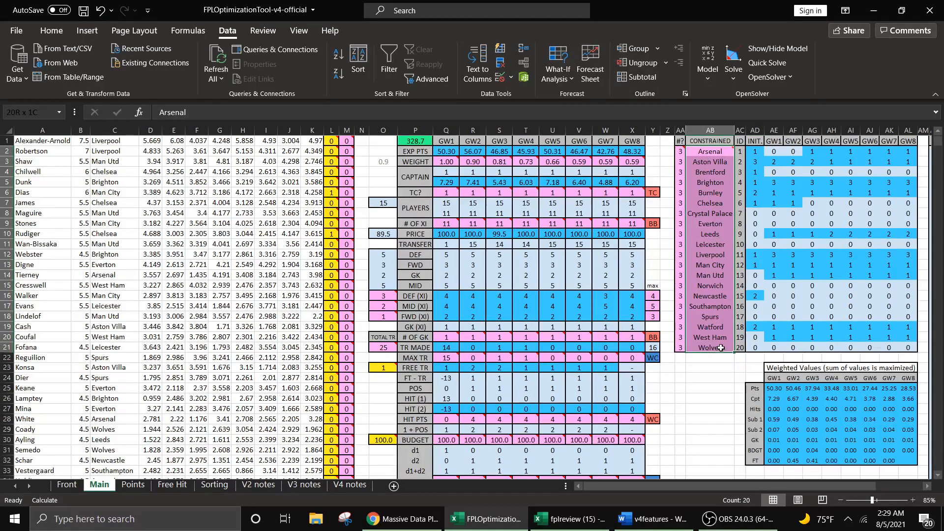
drag(680, 152, 679, 349)
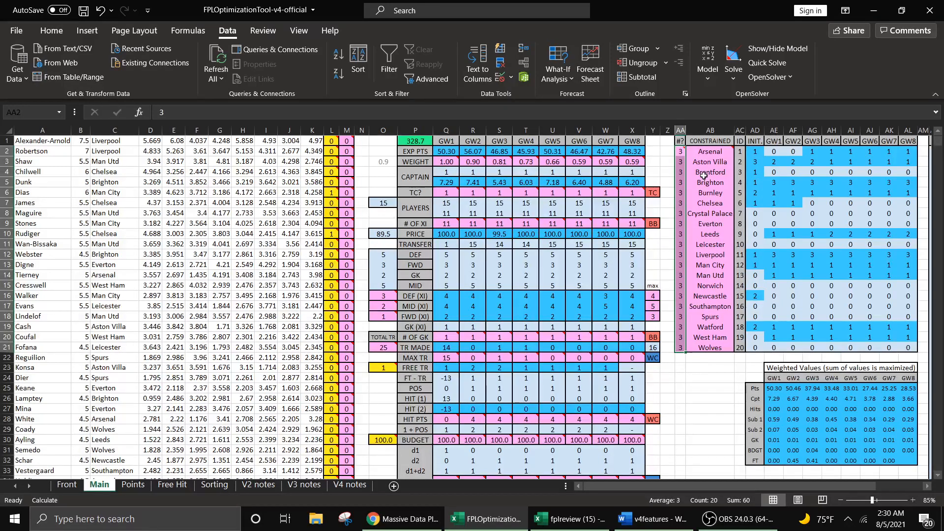
Compare the constrained team names in AB2:AB21 with the players' team names in column C for matching spelling
drag(714, 150, 712, 348)
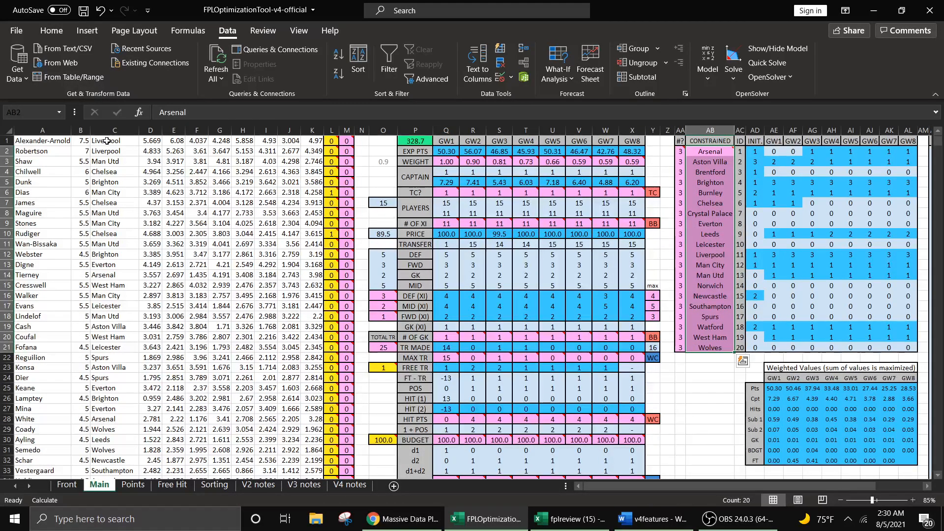
drag(107, 140, 110, 352)
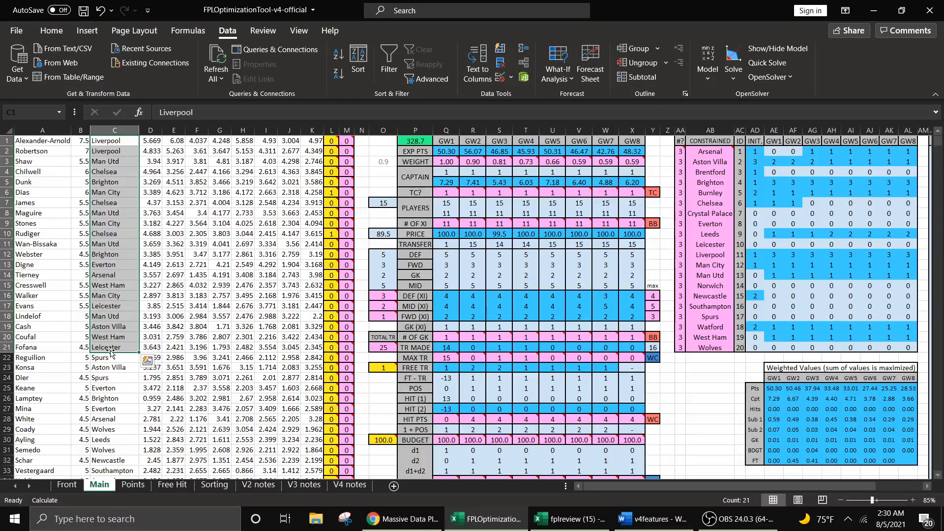
click(704, 367)
click(704, 387)
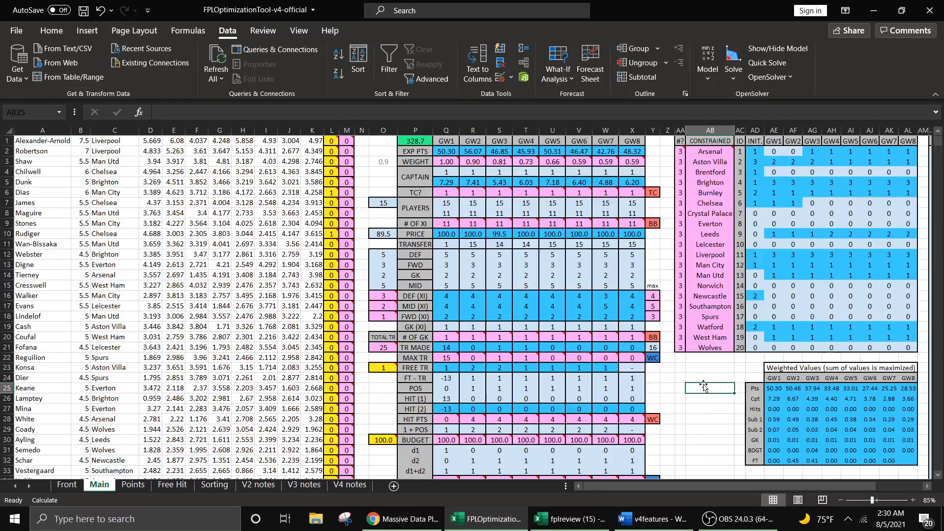
drag(117, 141, 128, 353)
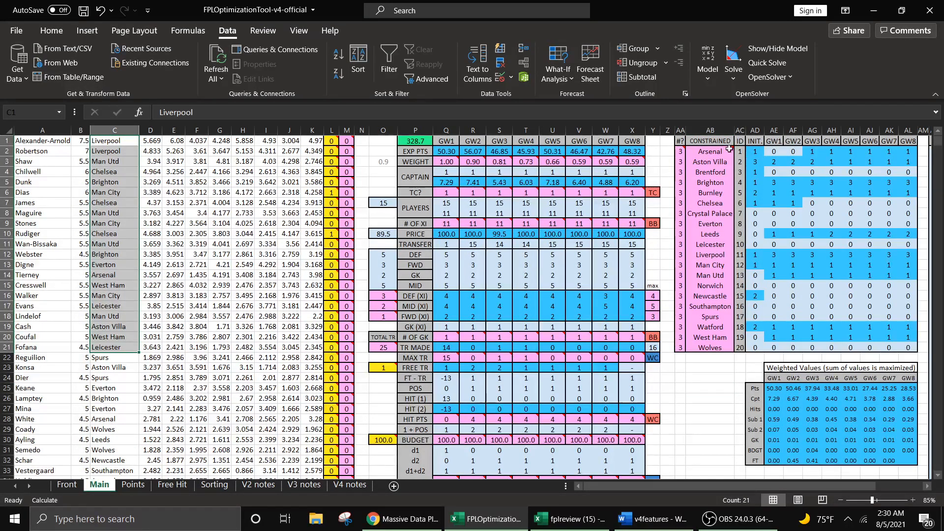
drag(710, 152, 713, 349)
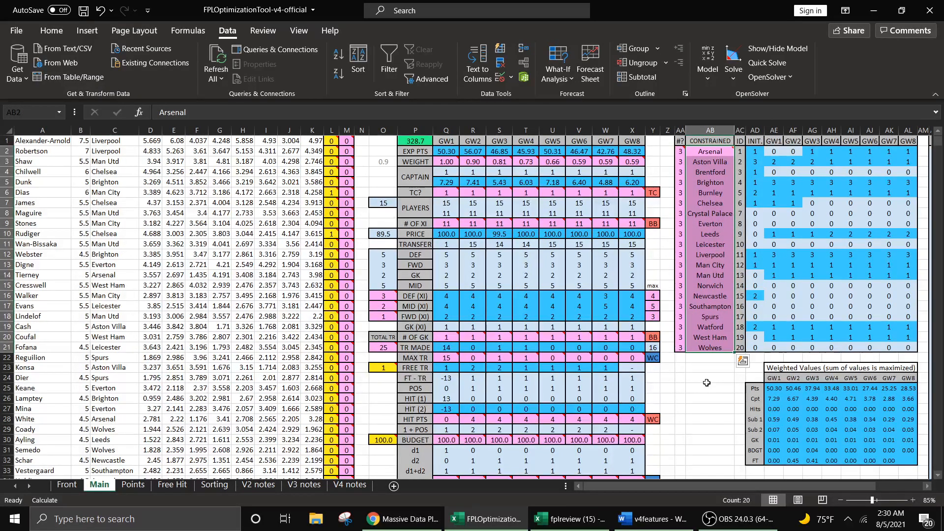
click(702, 378)
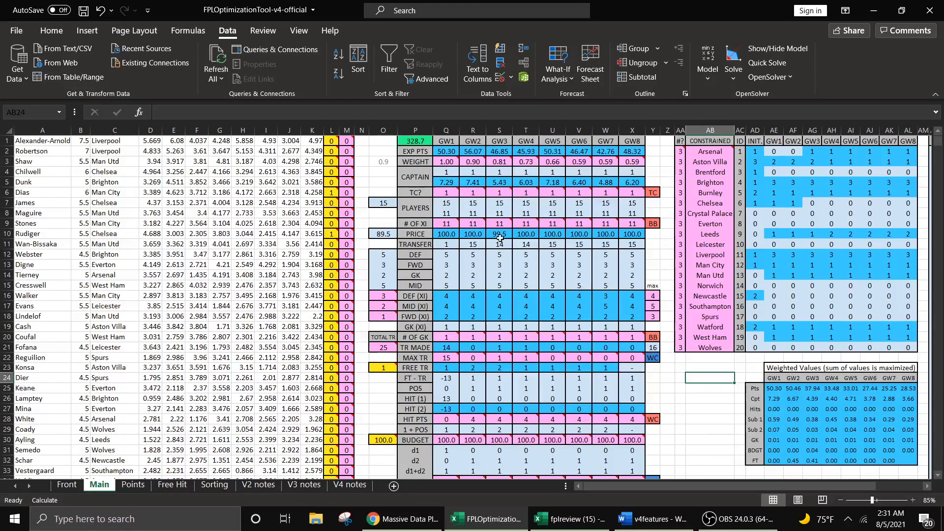
Examine the chip labels in column Y and read the triple captain note on the TC? row 6
click(653, 130)
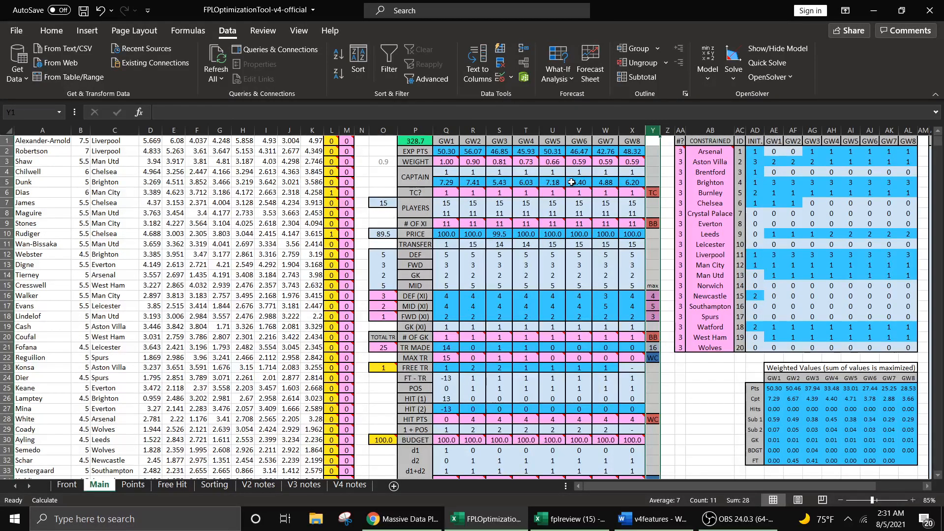
scroll(576, 239, down, 1)
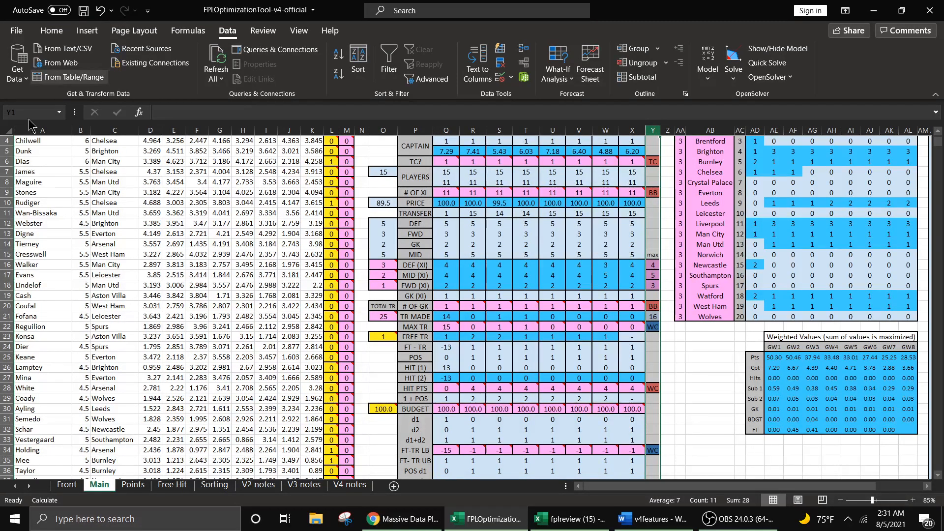
click(5, 161)
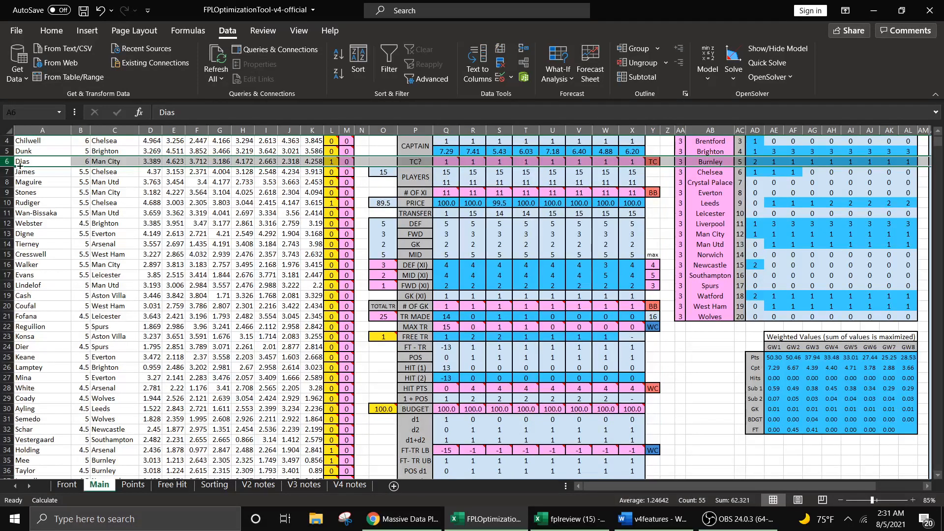
scroll(243, 237, up, 1)
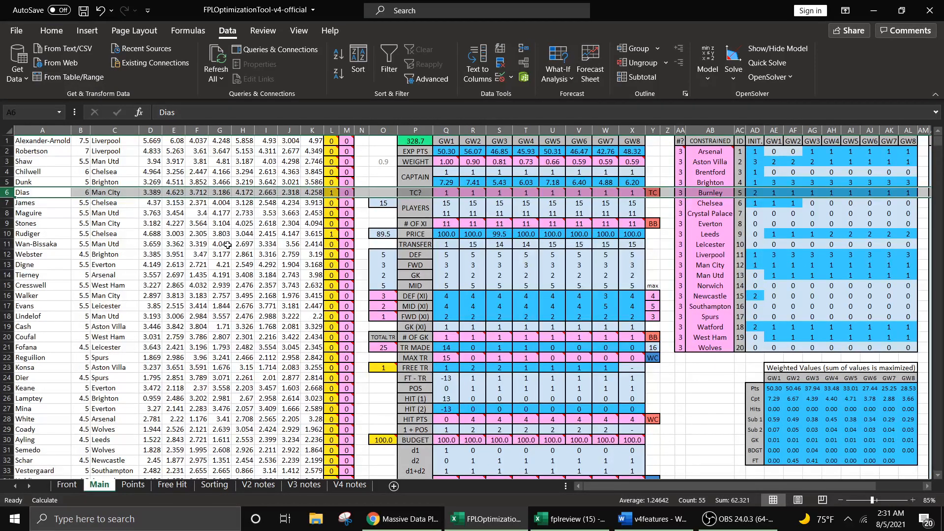
click(494, 211)
mouse_move(455, 194)
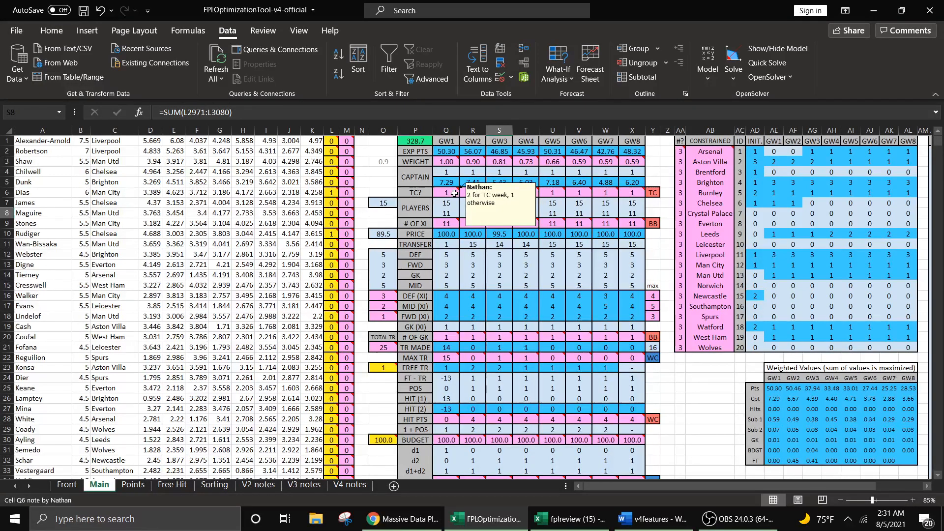
Examine the bench boost input in the # OF GK row 20 and the Chip Labels legend below the model
click(665, 254)
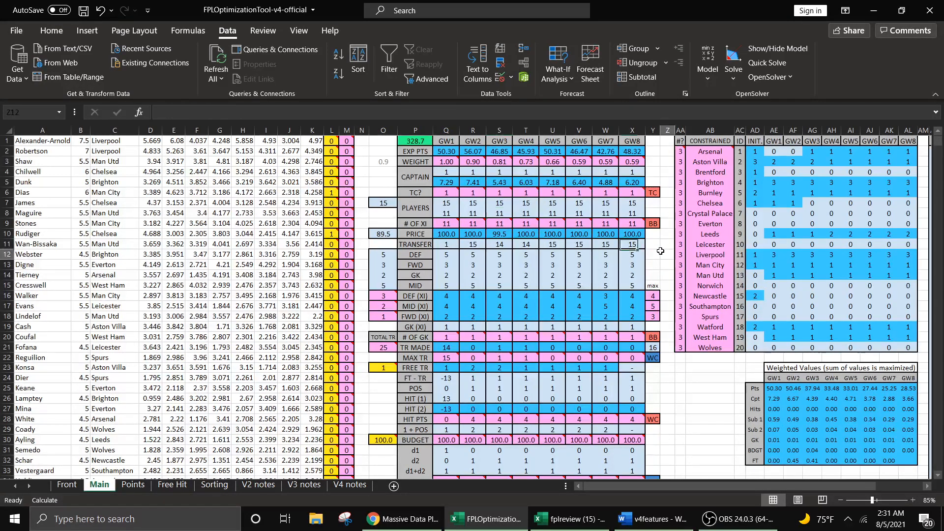
scroll(621, 254, down, 3)
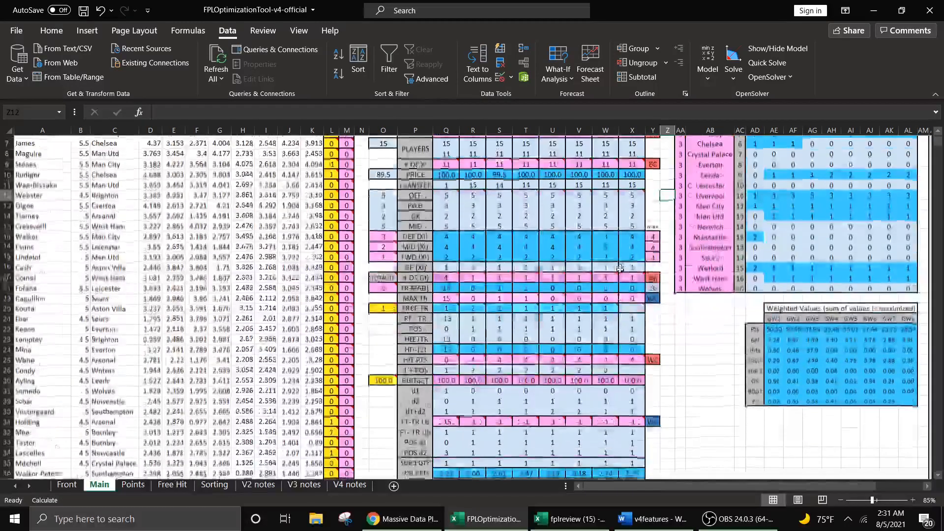
mouse_move(621, 269)
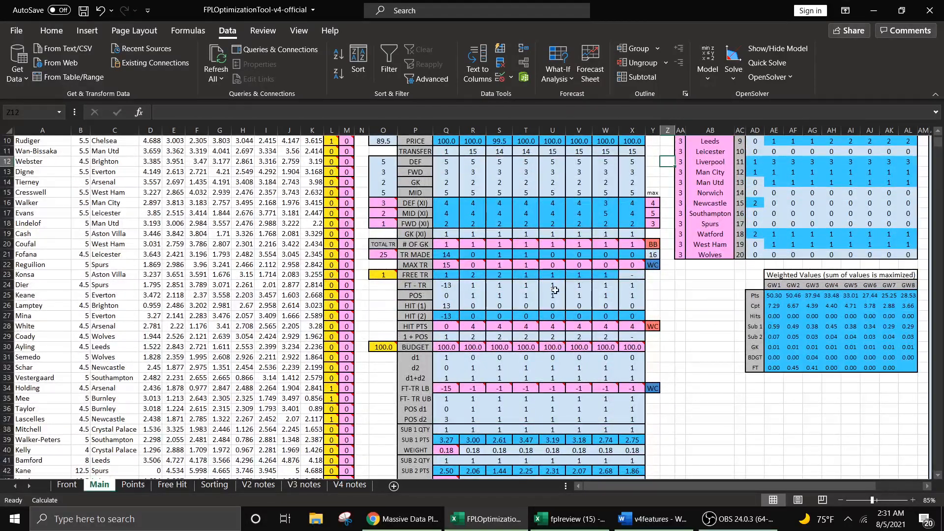
mouse_move(478, 269)
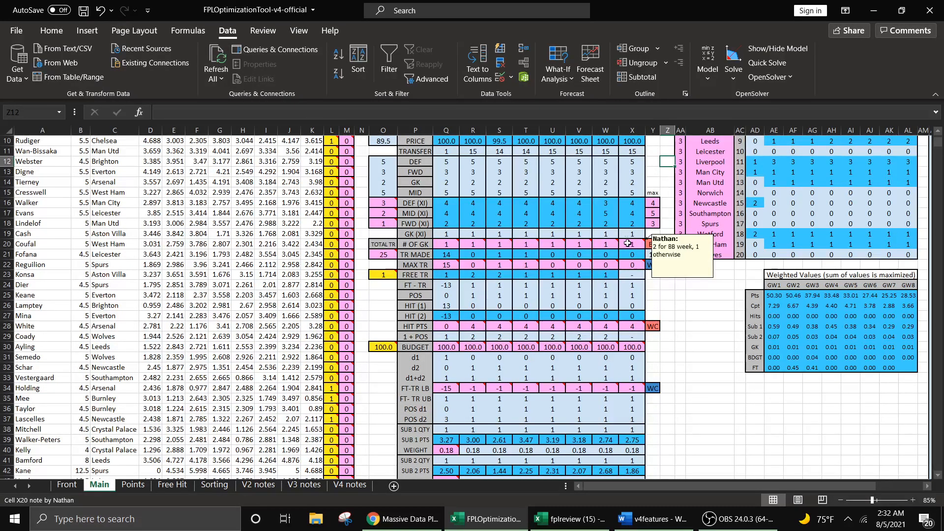
mouse_move(561, 243)
mouse_move(554, 266)
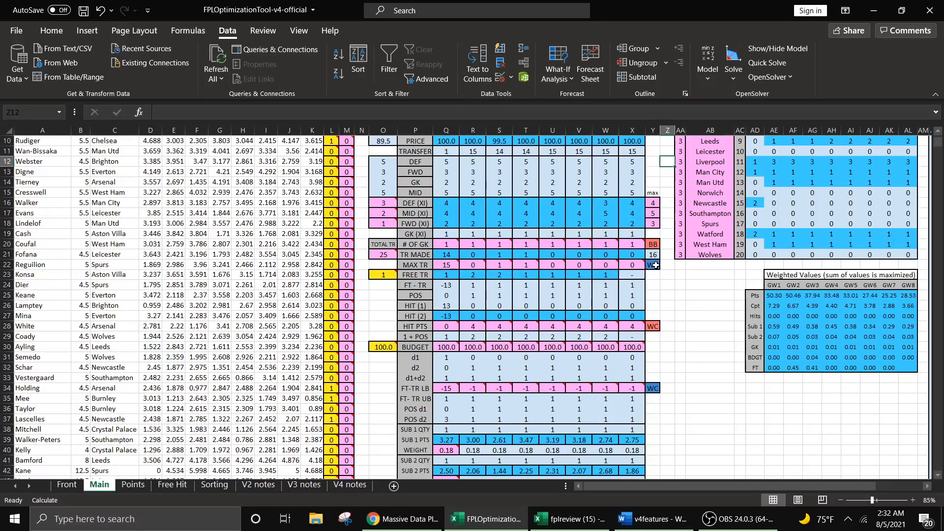
scroll(758, 312, down, 7)
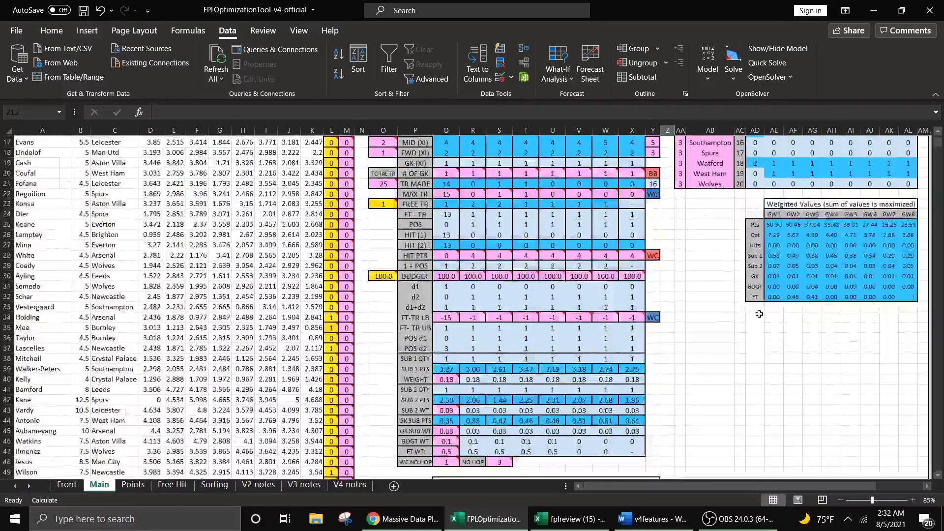
scroll(758, 314, up, 6)
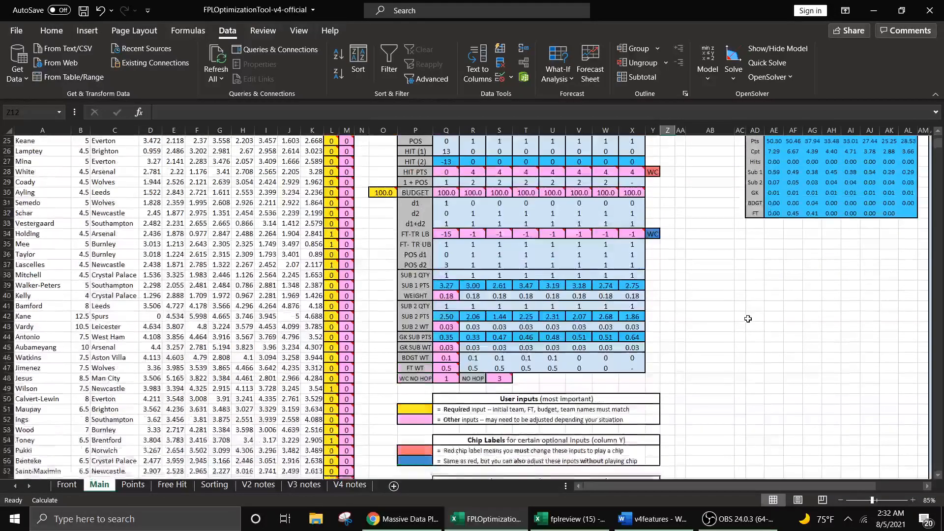
scroll(745, 321, up, 4)
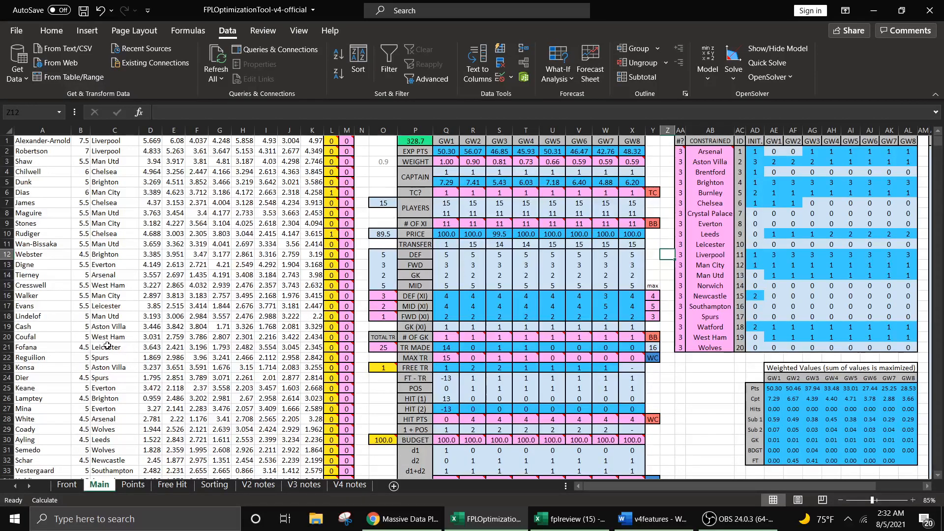
Examine the blue-labelled wildcard inputs in the MAX TR row 22 and the FT-TR LB row 34
click(5, 358)
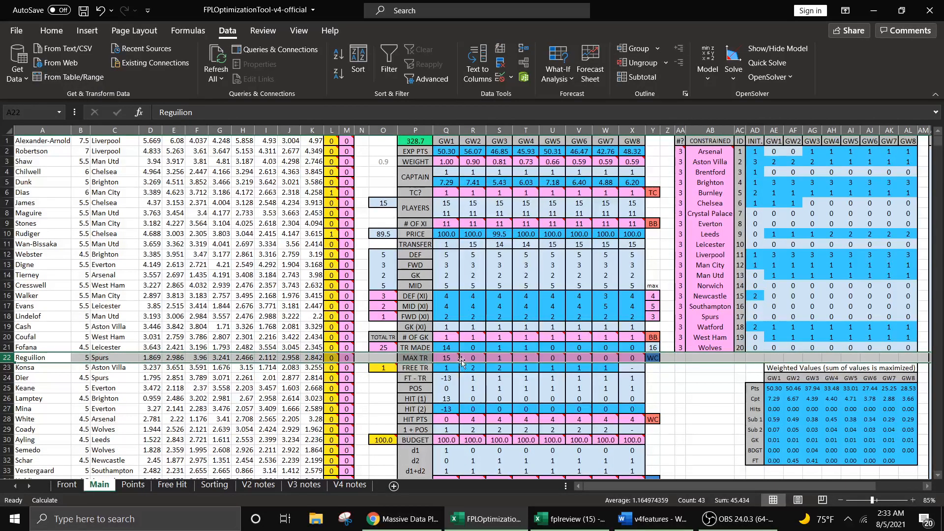
mouse_move(444, 356)
mouse_move(520, 356)
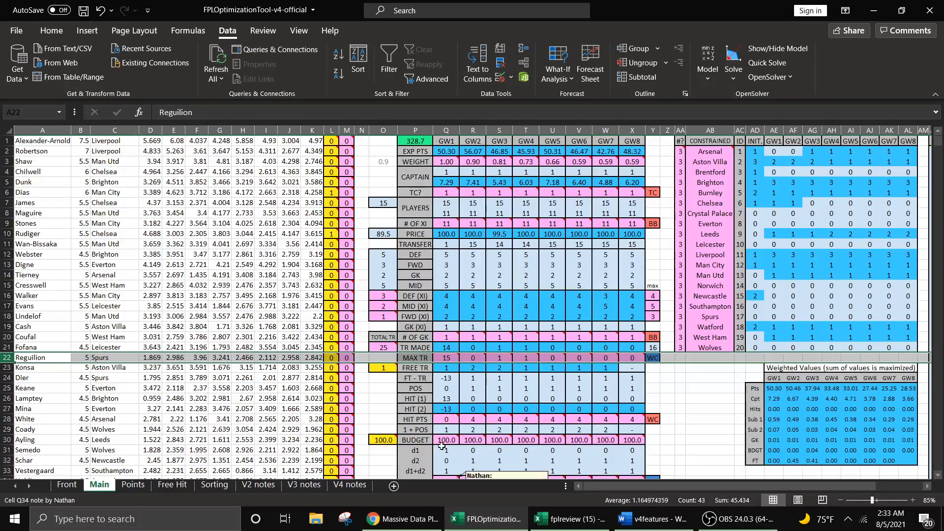
click(443, 357)
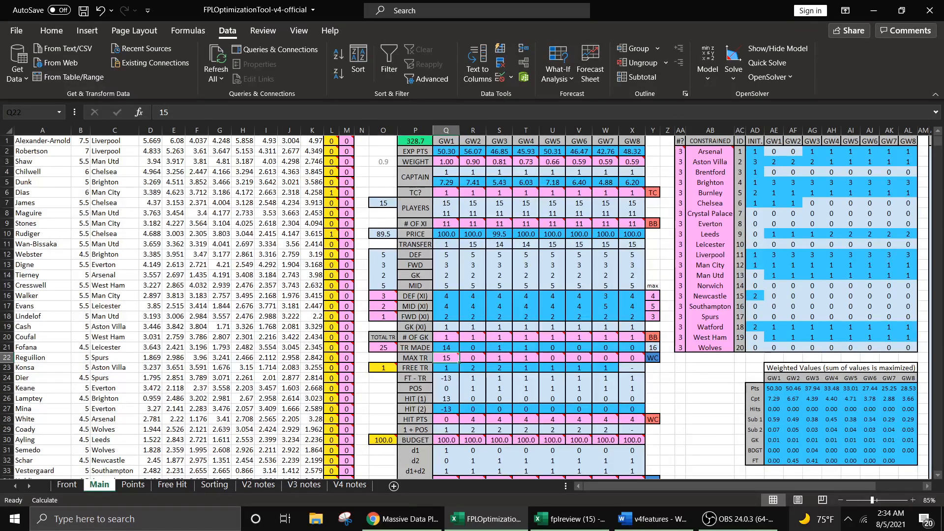
scroll(42, 442, down, 1)
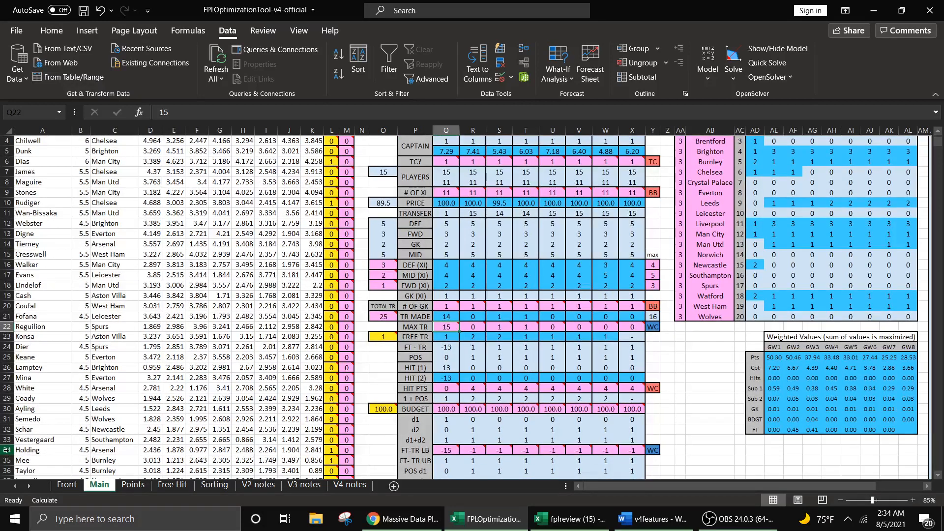
click(7, 450)
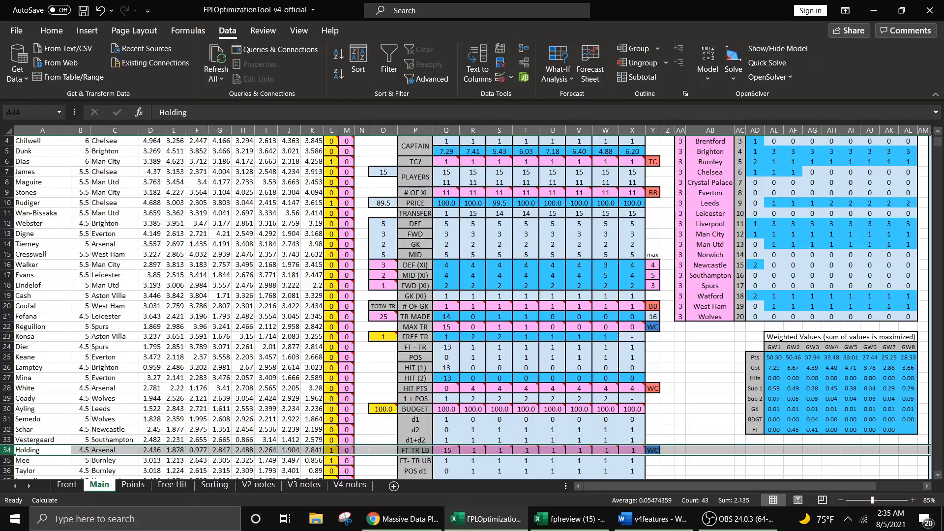
Examine the wildcard setting in the HIT PTS row 28 and open the Free Hit sheet's instructions
click(6, 388)
mouse_move(443, 388)
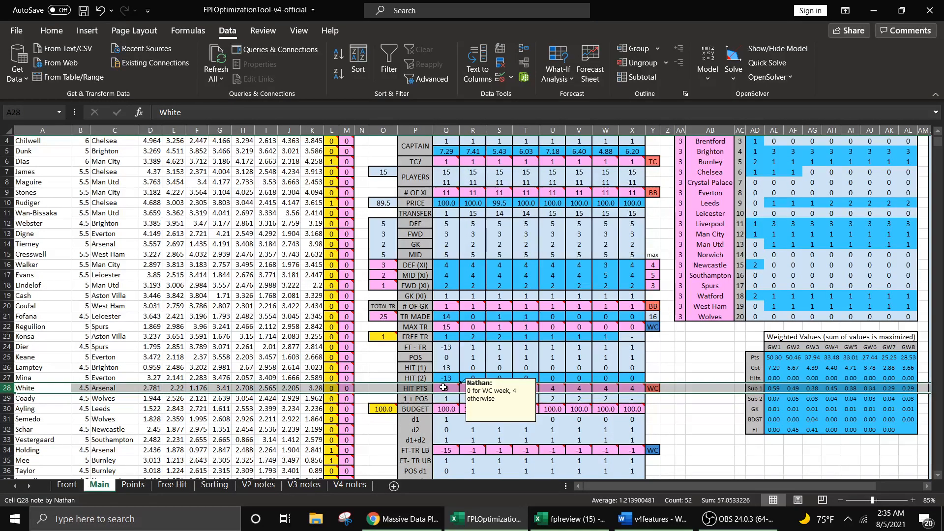
drag(443, 388, 609, 388)
click(683, 371)
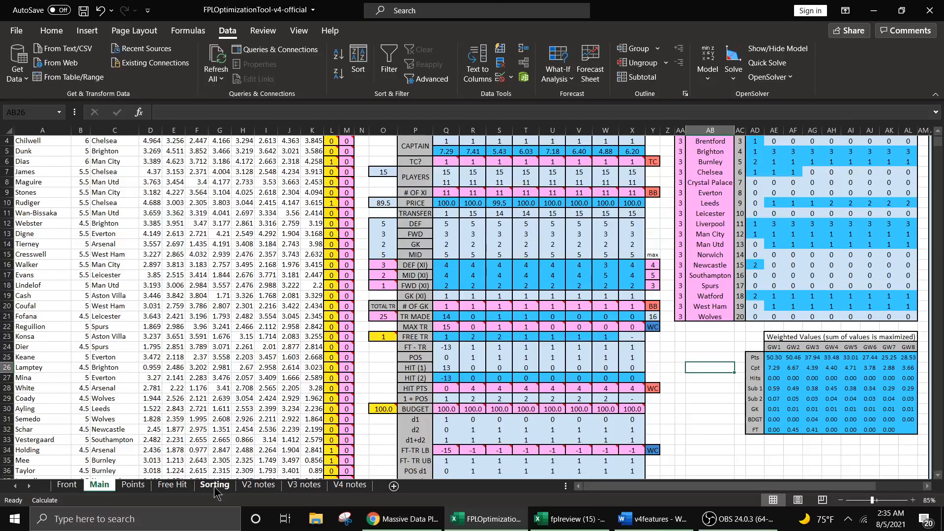
click(169, 486)
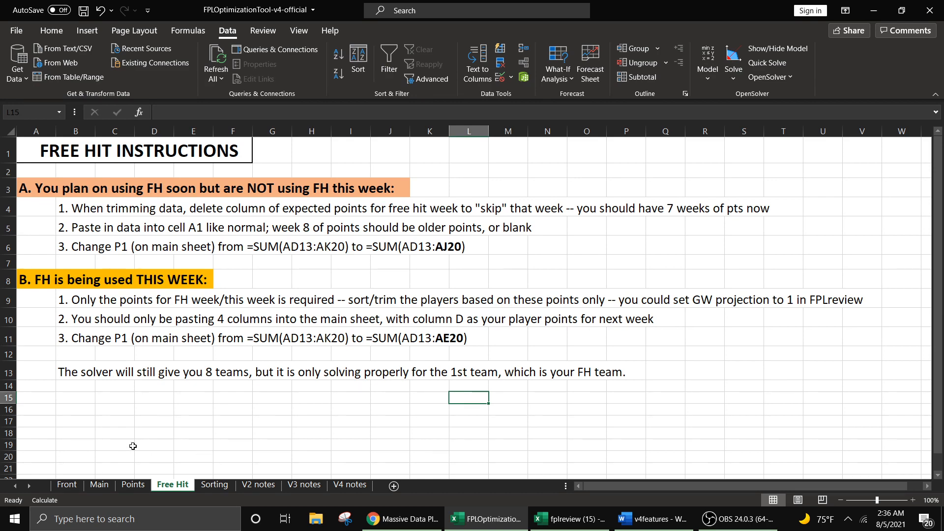
Return to the Main sheet and examine the weekly values in the WEIGHT row 3 and the base factor in cell O3
click(99, 484)
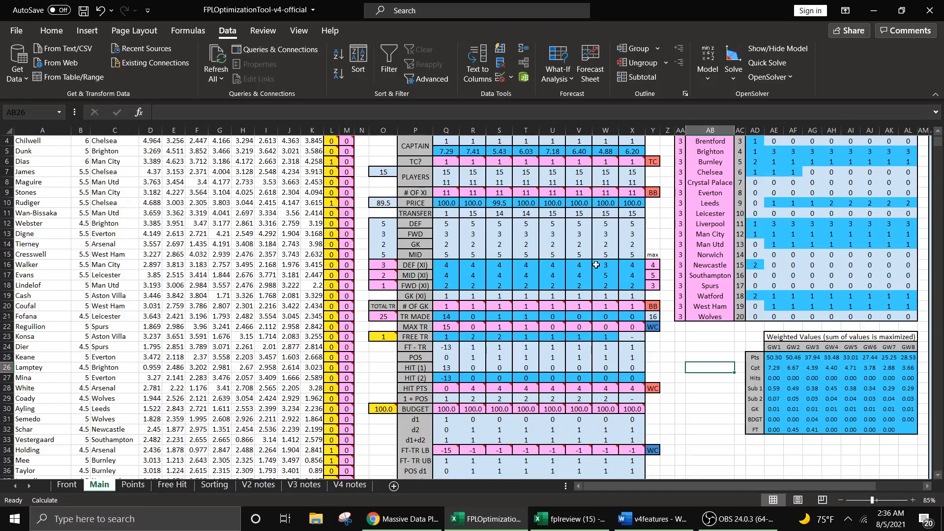
scroll(596, 265, up, 1)
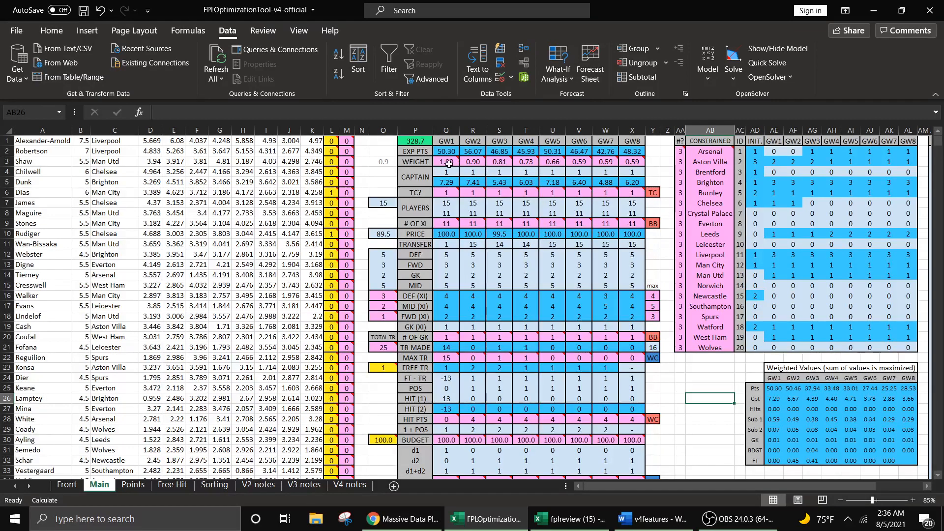
drag(454, 163, 633, 161)
click(667, 152)
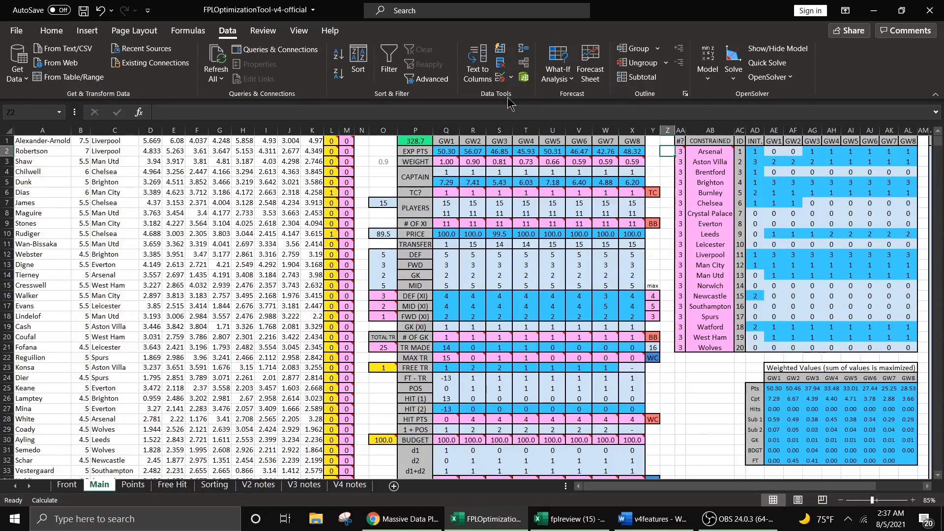
click(384, 160)
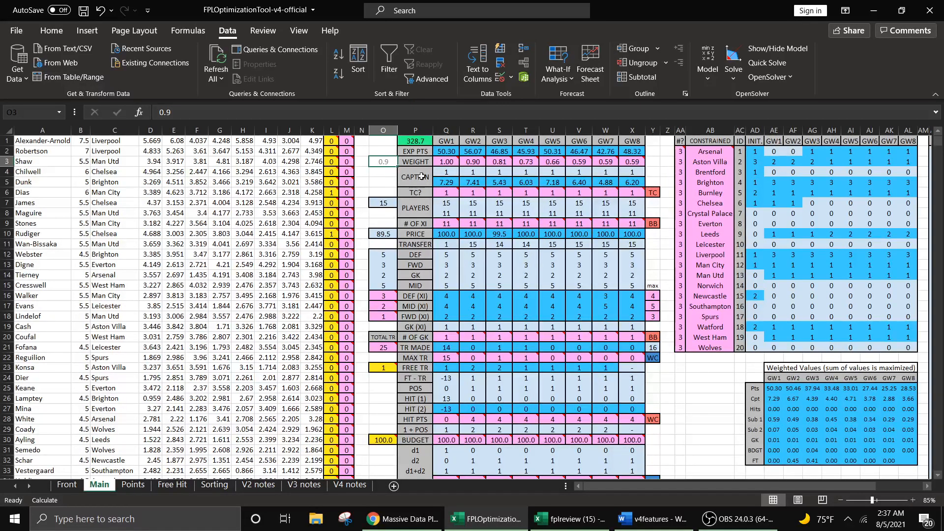
mouse_move(449, 191)
drag(450, 164, 627, 164)
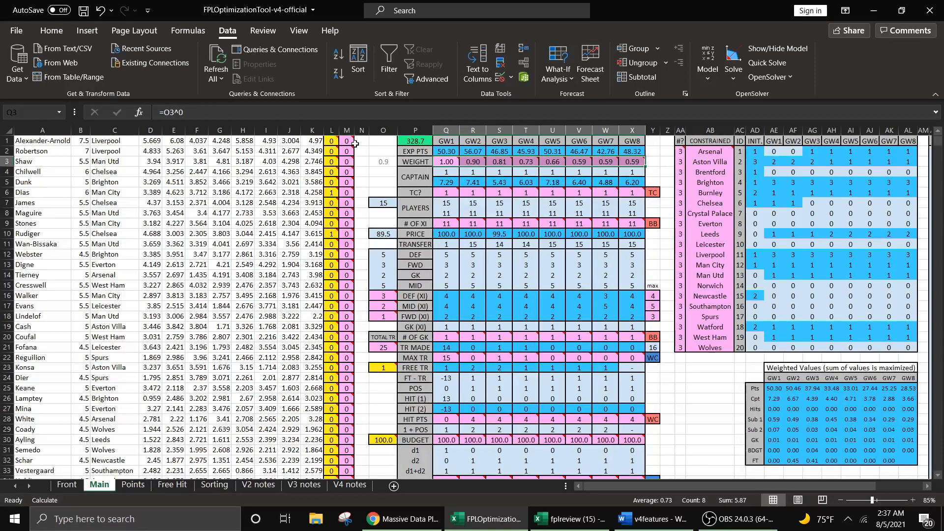
Set the base weight factor in cell O3 to 0.85 and save the workbook to recalculate the weekly weights
click(383, 161)
text(.)
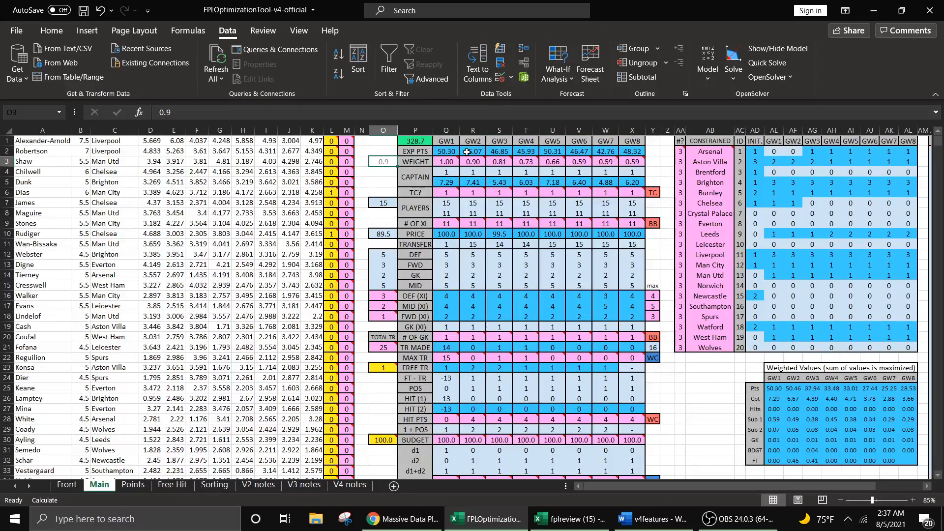
text(85)
key(ctrl+s)
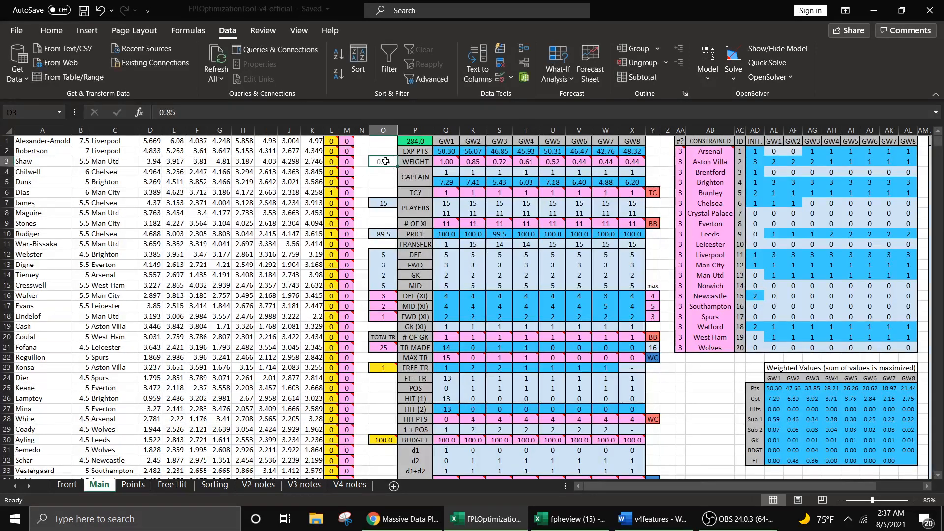
Set the base weight factor in cell O3 to 0.9 and save the workbook
text(.9)
key(Return)
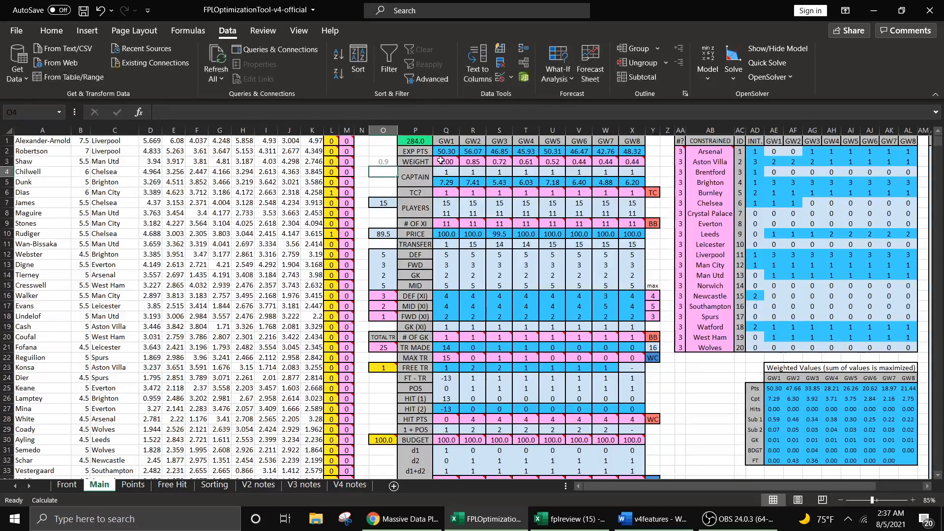
key(ctrl+s)
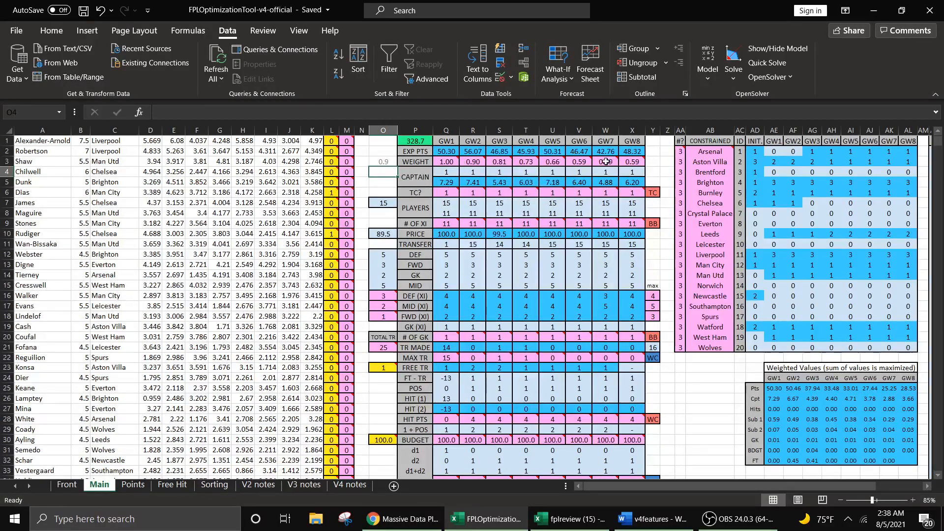
Examine the formation limits in O16:O18 and Y16:Y18 and the total transfers constraint in O21
mouse_move(602, 161)
drag(390, 298, 385, 316)
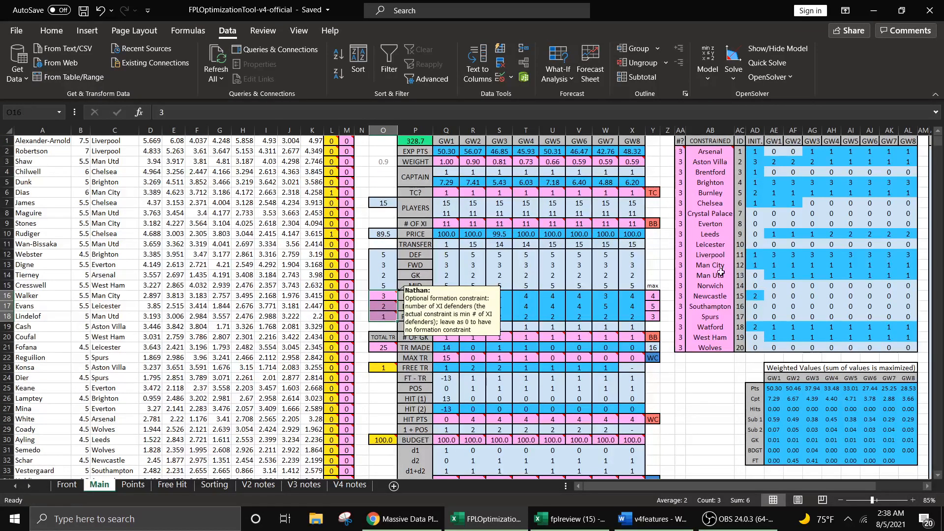
drag(656, 294, 656, 316)
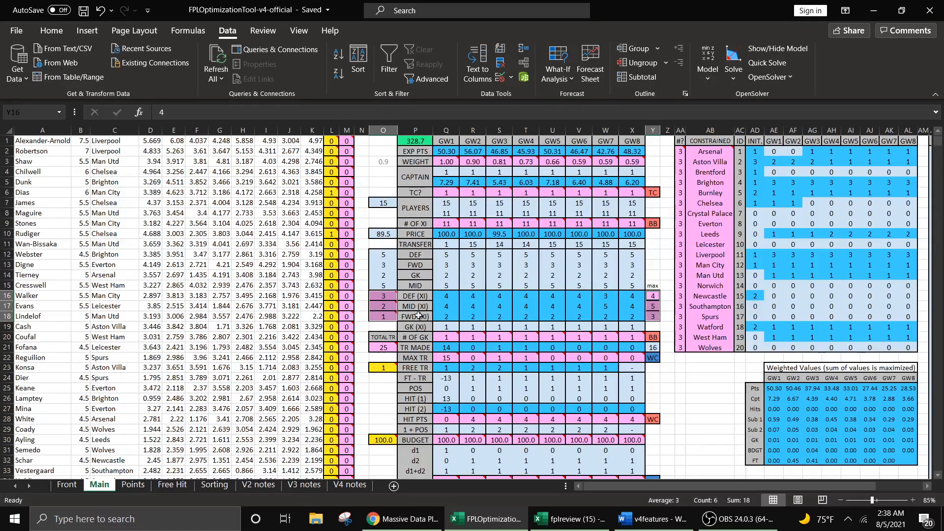
mouse_move(389, 302)
click(382, 348)
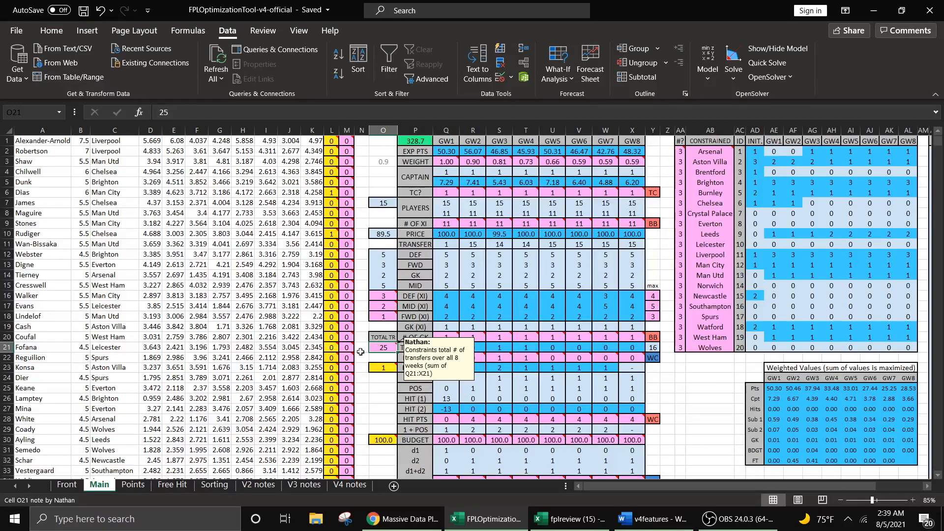
Examine the BUDGET row 30, comparing the required input in O30 with the weekly budget constraints in Q30:X30
click(5, 440)
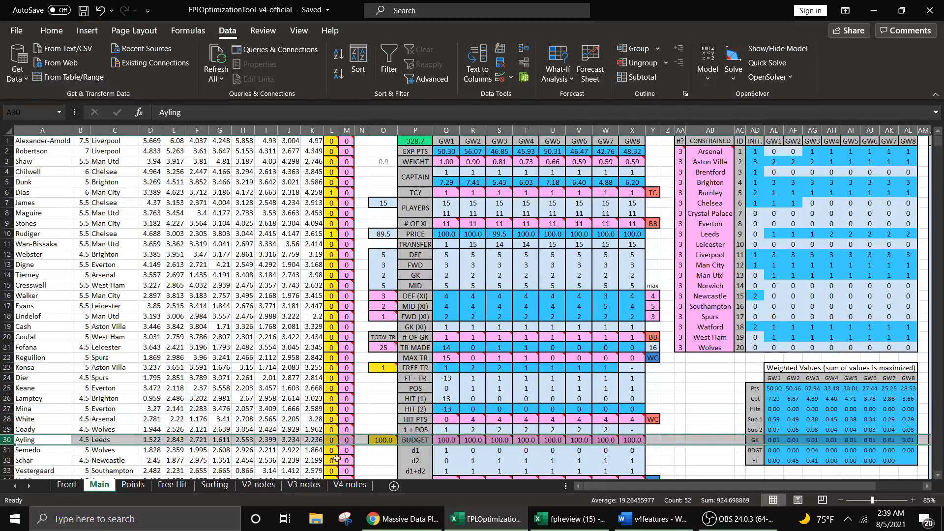
mouse_move(446, 441)
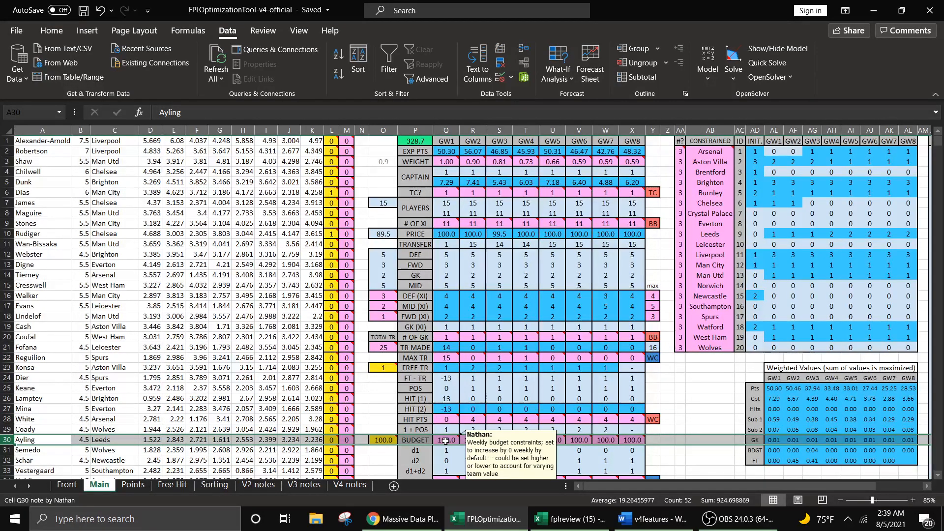
drag(446, 442, 634, 441)
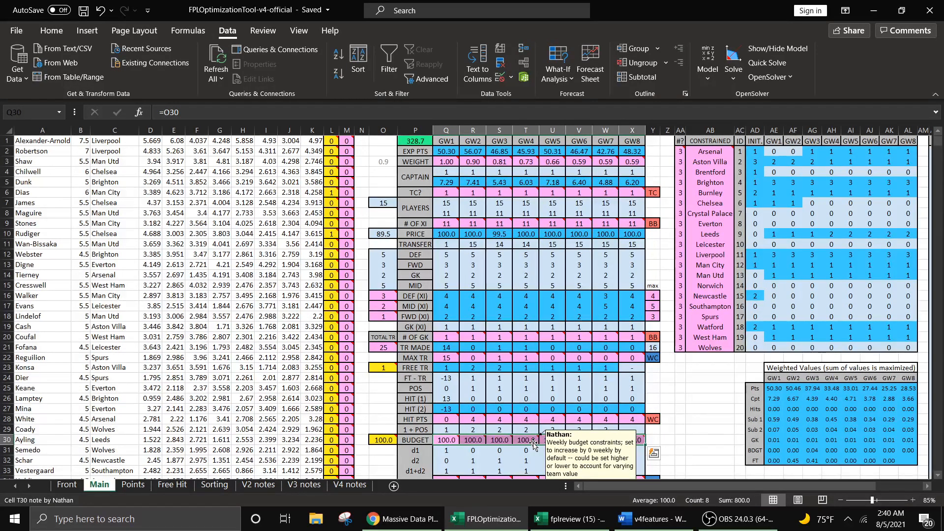
scroll(531, 445, down, 1)
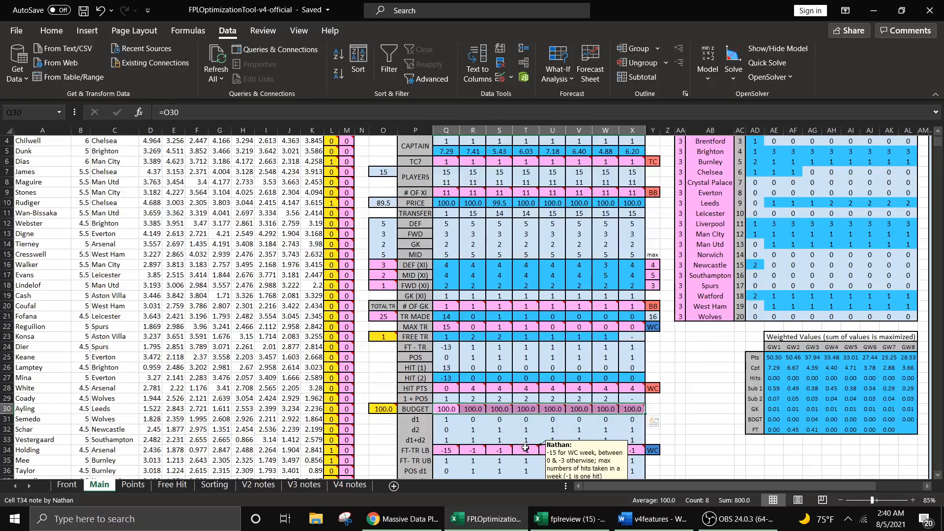
click(445, 411)
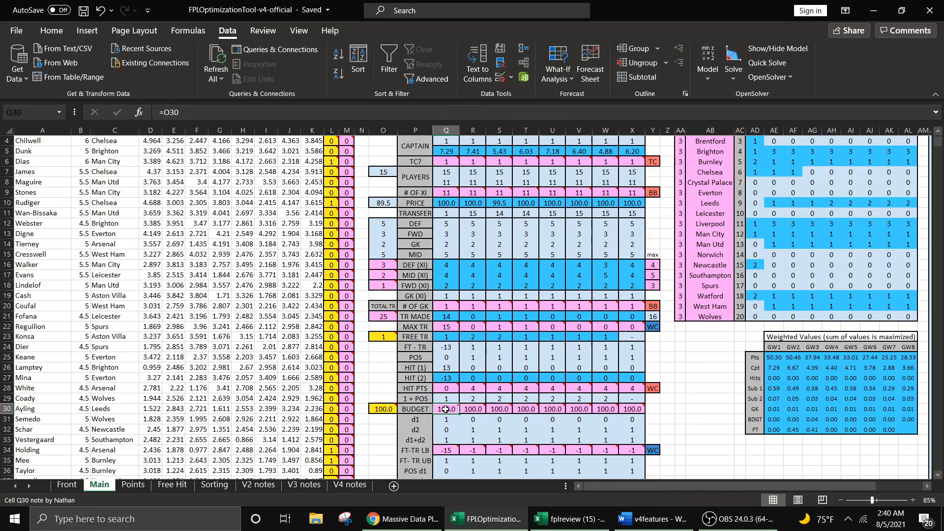
click(384, 409)
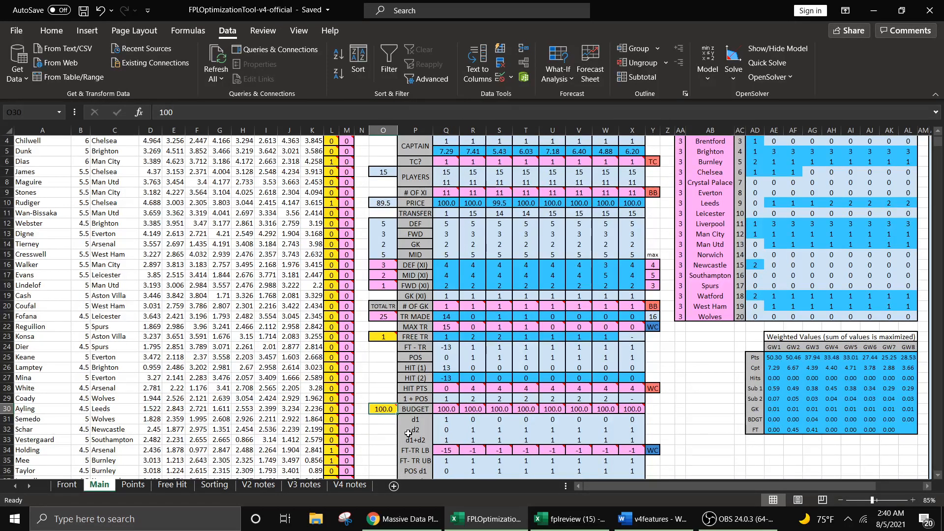
click(445, 408)
drag(447, 408, 633, 409)
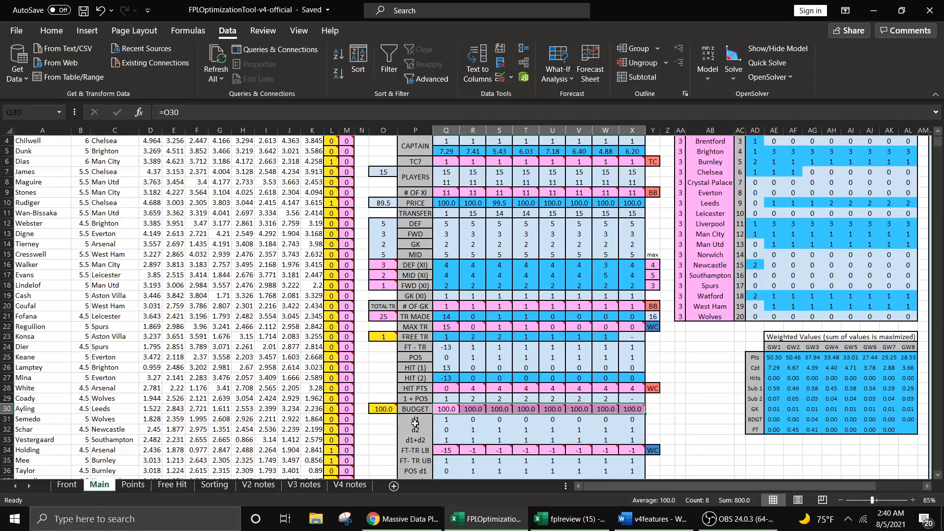
click(680, 417)
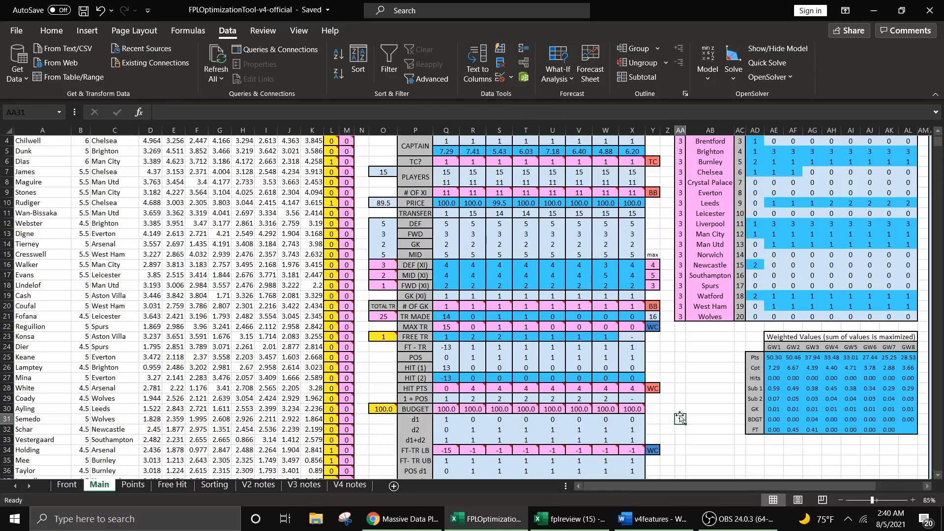
Examine the bench inputs in rows 39 to 48, including the first sub weight in Q40 and second sub weight in Q43
scroll(625, 416, down, 3)
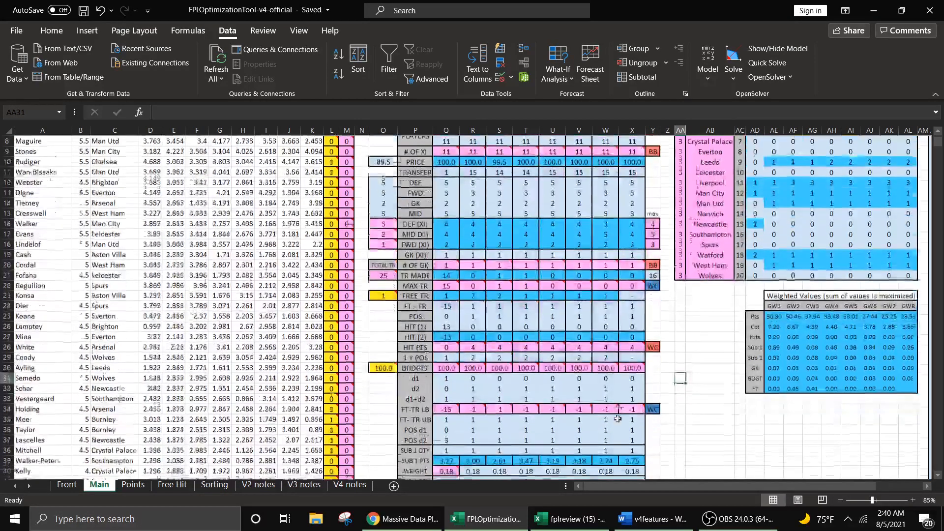
scroll(619, 418, down, 3)
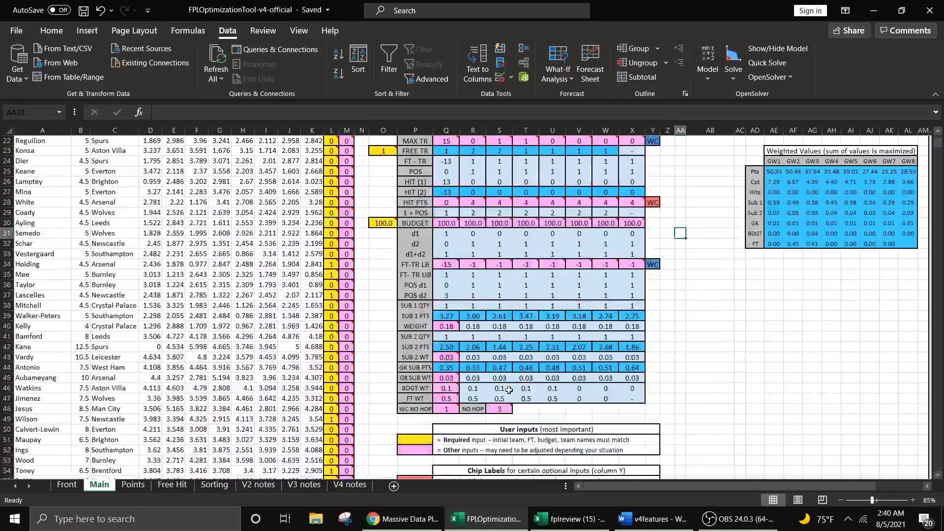
drag(403, 315, 580, 408)
click(699, 386)
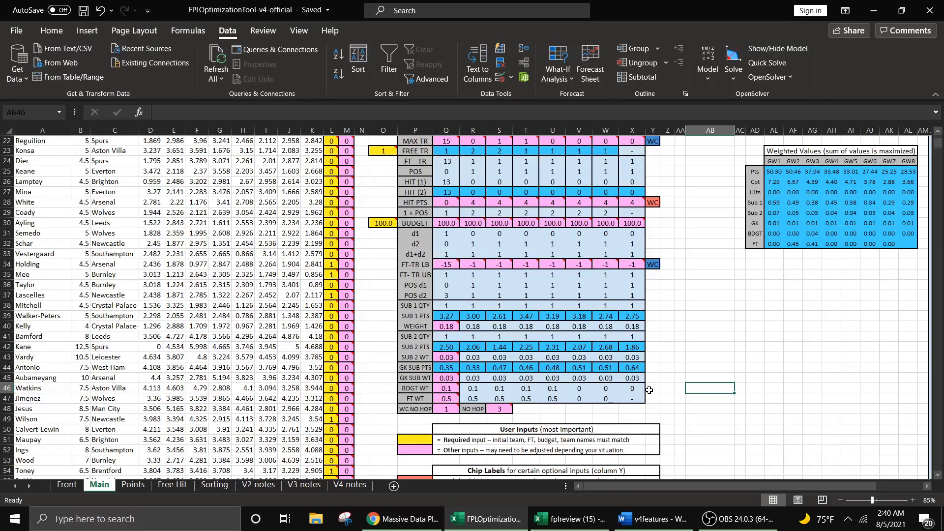
click(448, 324)
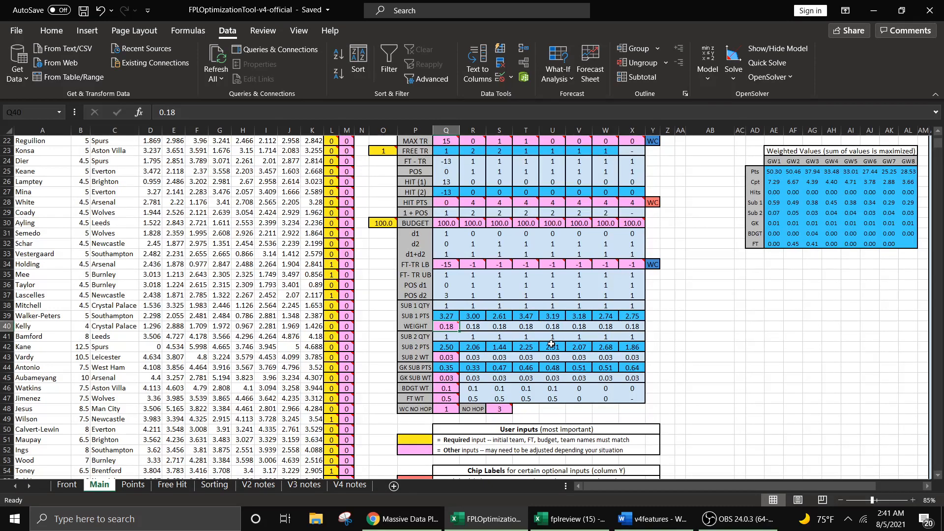
click(446, 358)
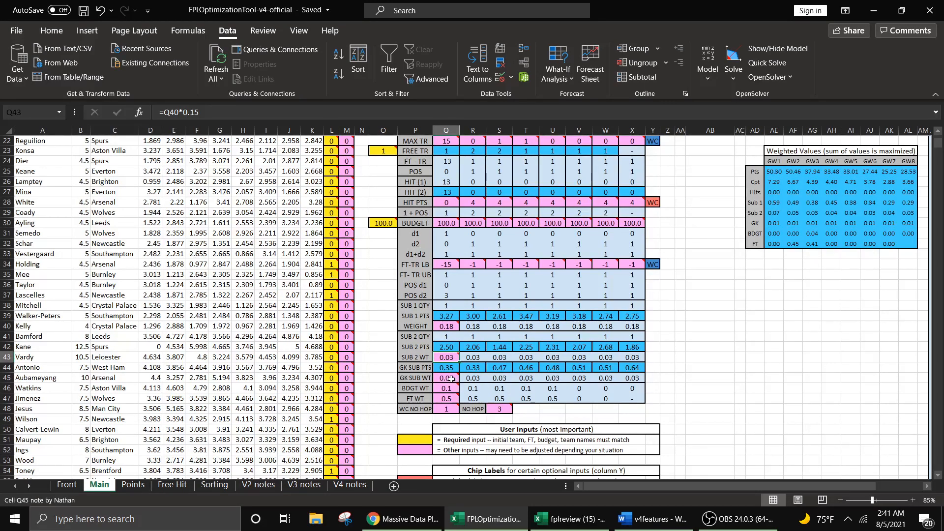
Examine the GK SUB WT, BDGT WT and FT WT inputs in Q45:Q47 and read their cell notes
mouse_move(444, 376)
drag(445, 376, 448, 399)
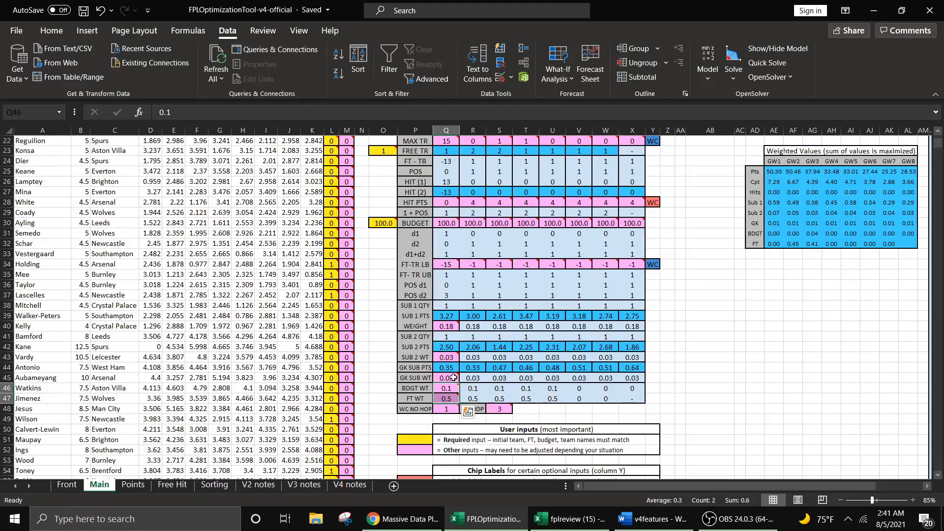
click(458, 383)
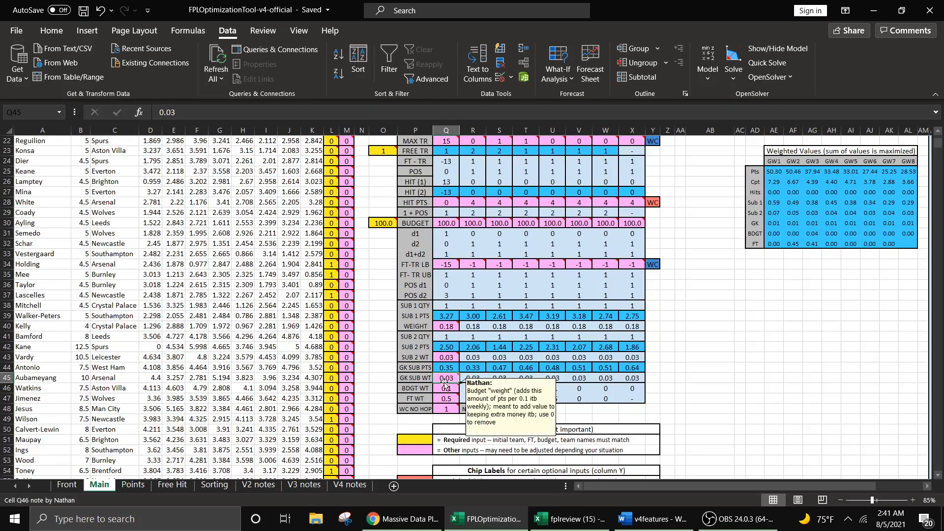
mouse_move(439, 389)
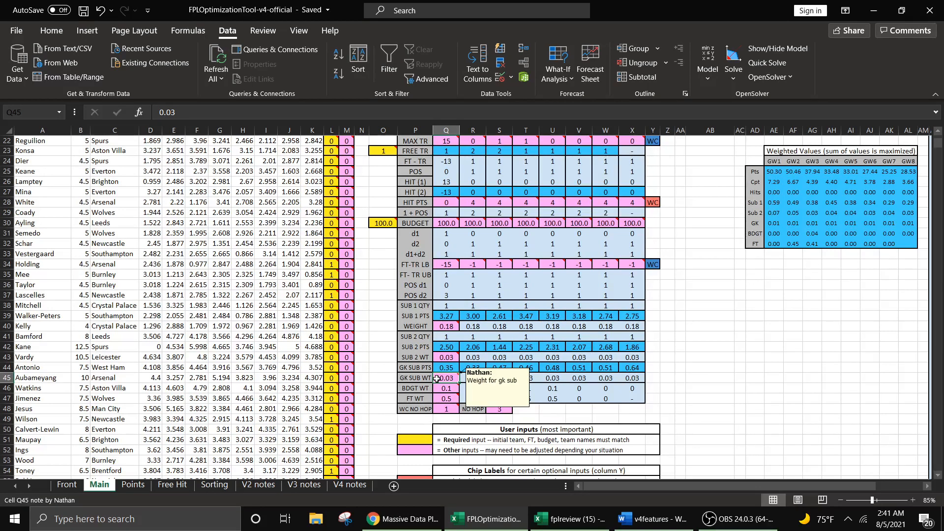
click(445, 388)
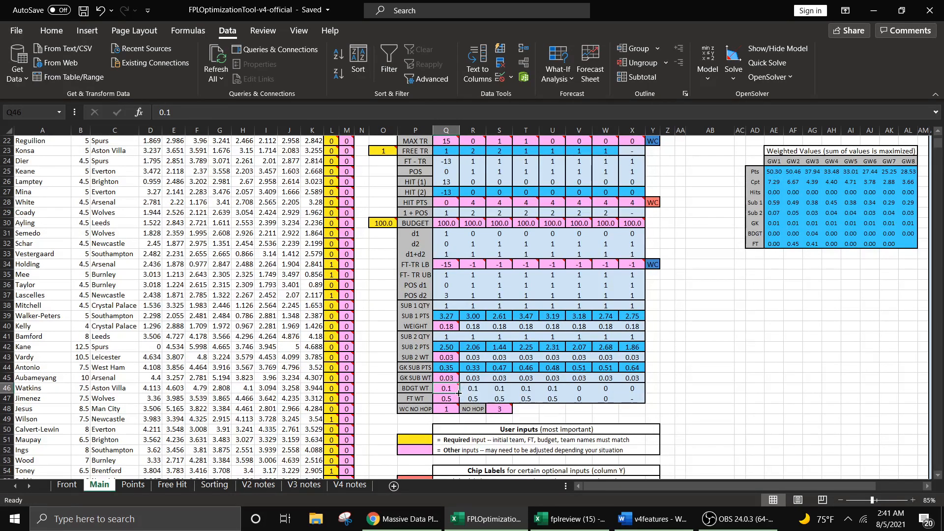
drag(448, 389, 446, 397)
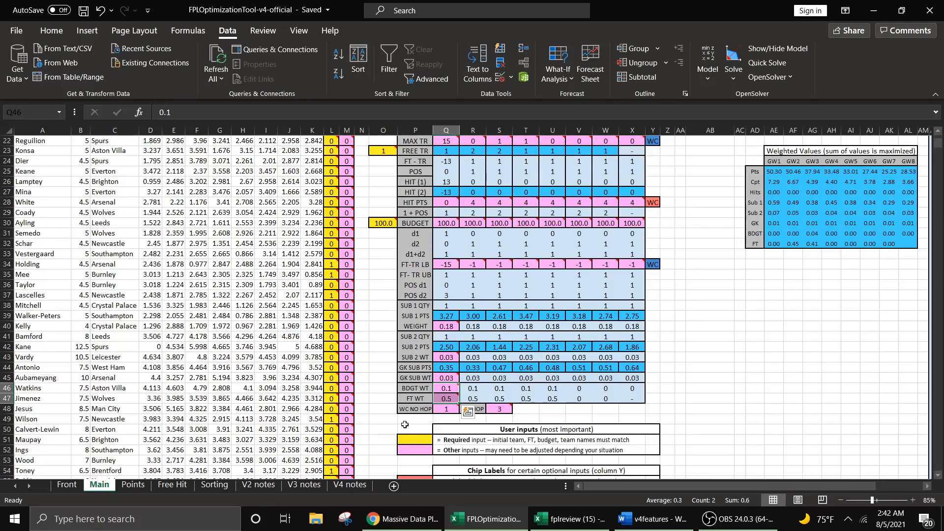
click(449, 388)
mouse_move(448, 388)
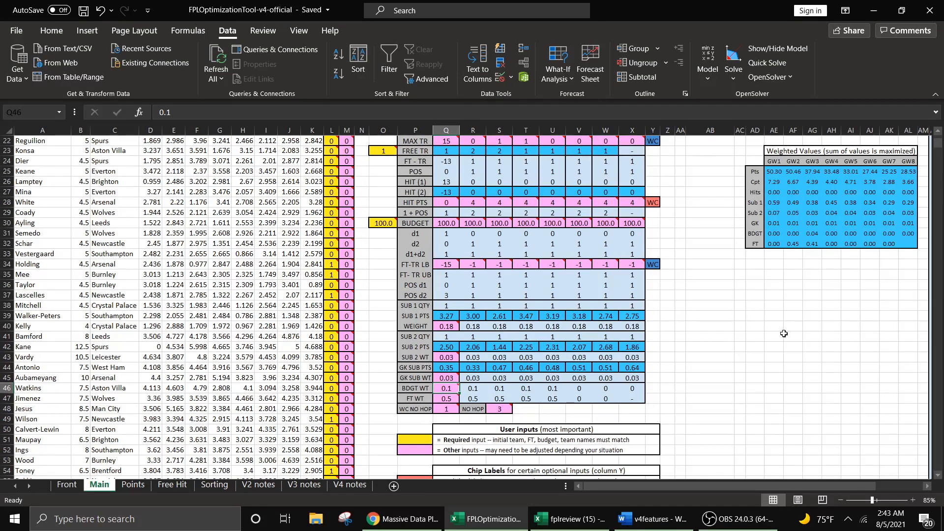
Examine the weekly transfer limits in the MAX TR row 22 and read the note on cell R22
scroll(493, 253, up, 2)
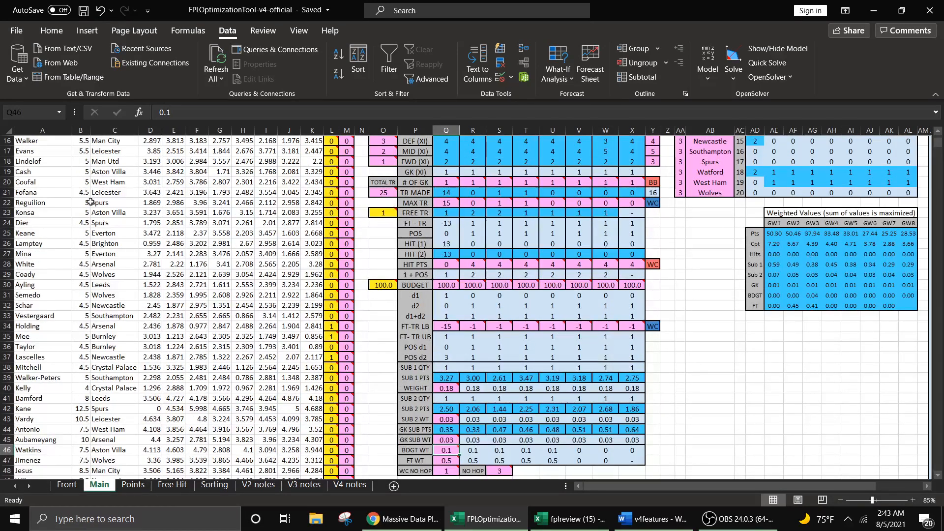
click(5, 203)
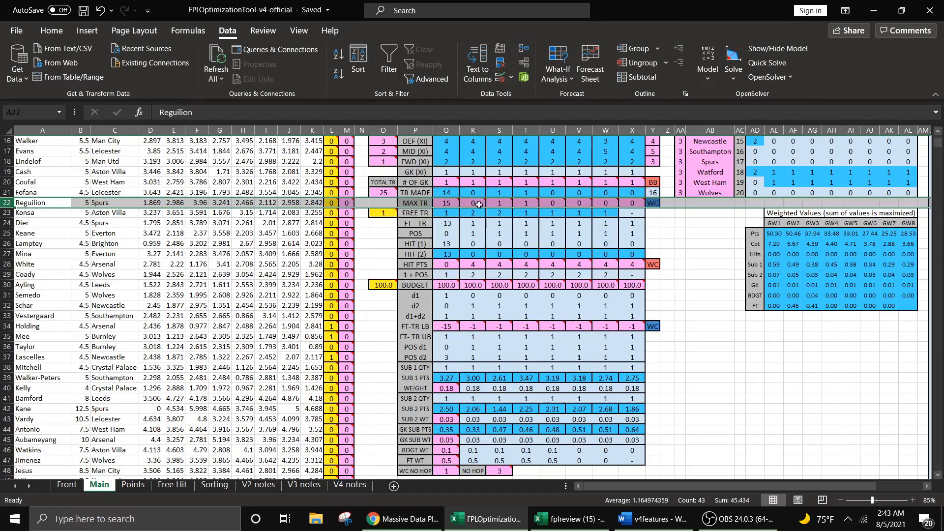
mouse_move(479, 204)
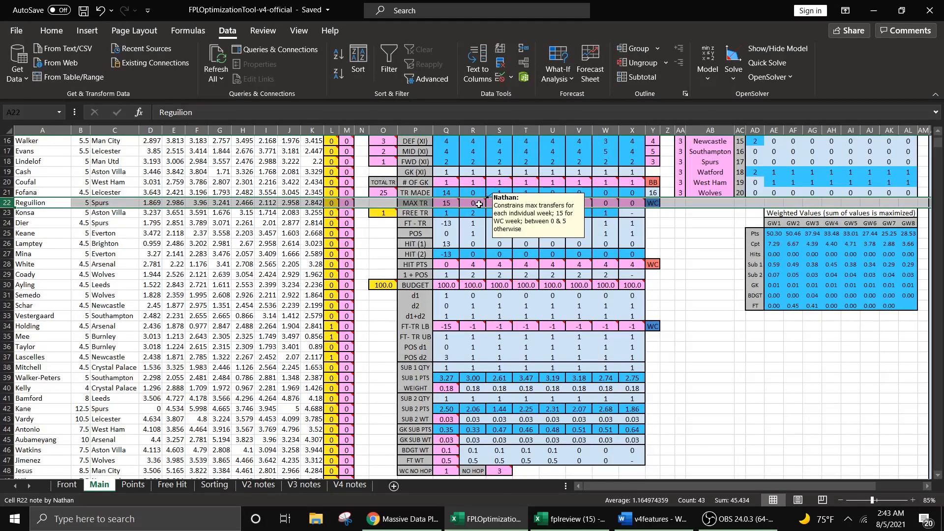
click(479, 204)
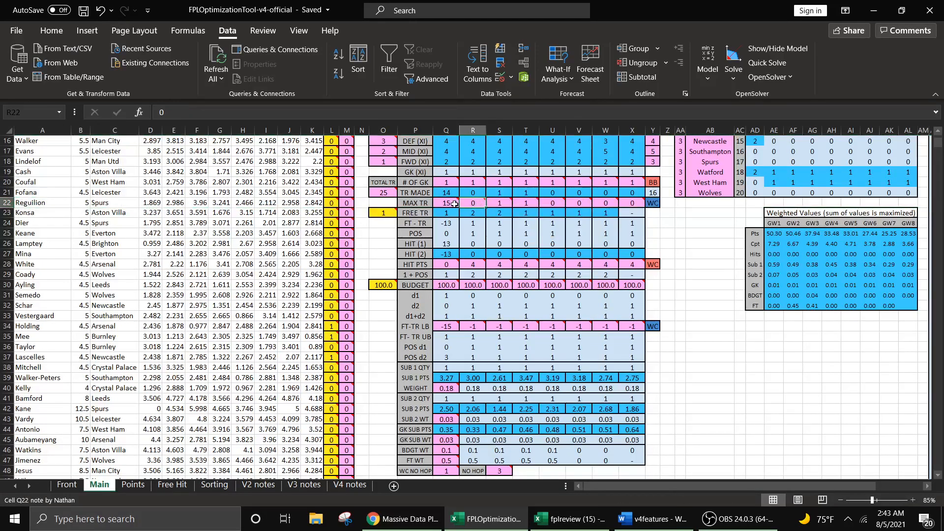
Examine the weekly transfer limits in the MAX TR row, from GW1 in Q22 through GW8 in X22
mouse_move(452, 204)
drag(452, 204, 624, 203)
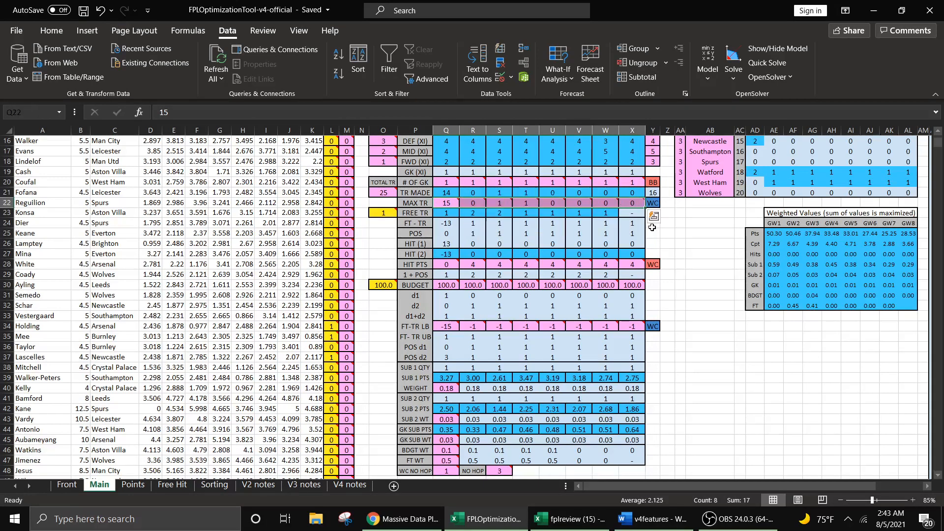
click(683, 248)
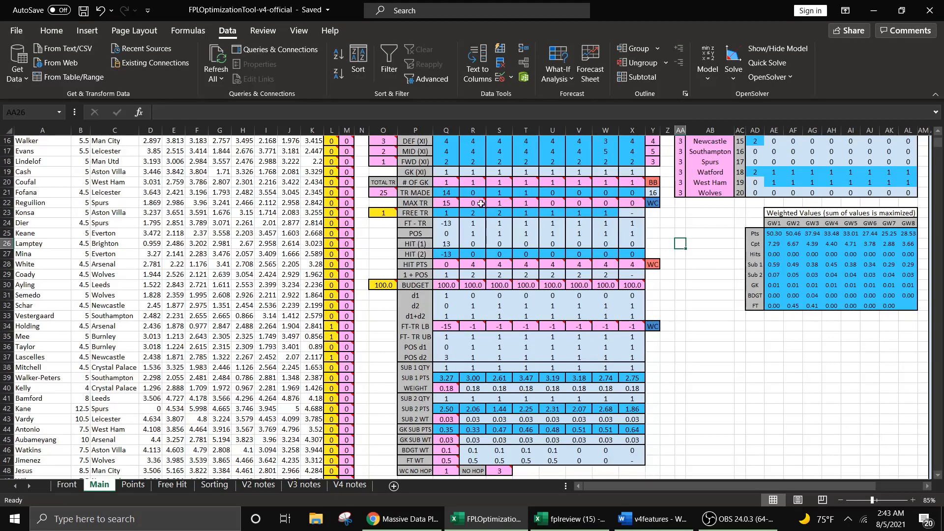
drag(479, 203, 586, 203)
click(610, 204)
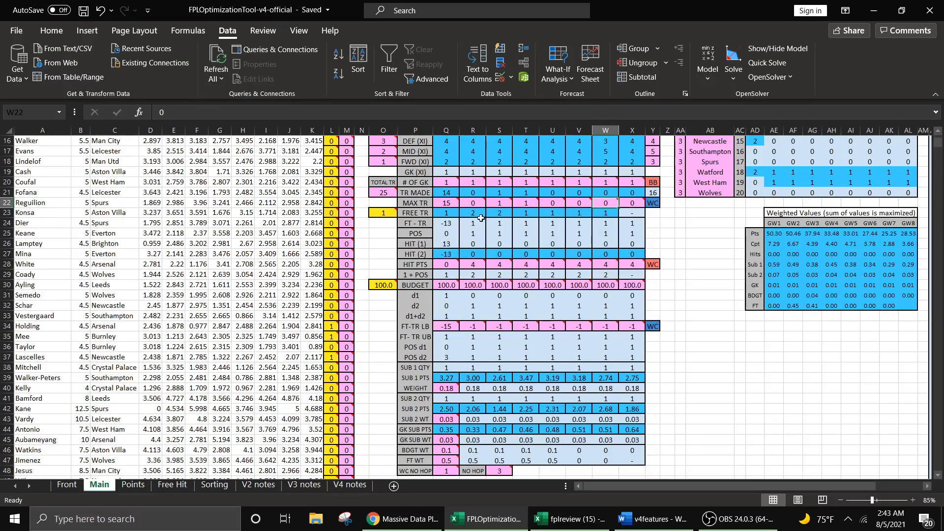
mouse_move(499, 205)
Examine the WC NO HOP and NO HOP inputs in row 48 and read the note on cell Q48
scroll(758, 365, down, 1)
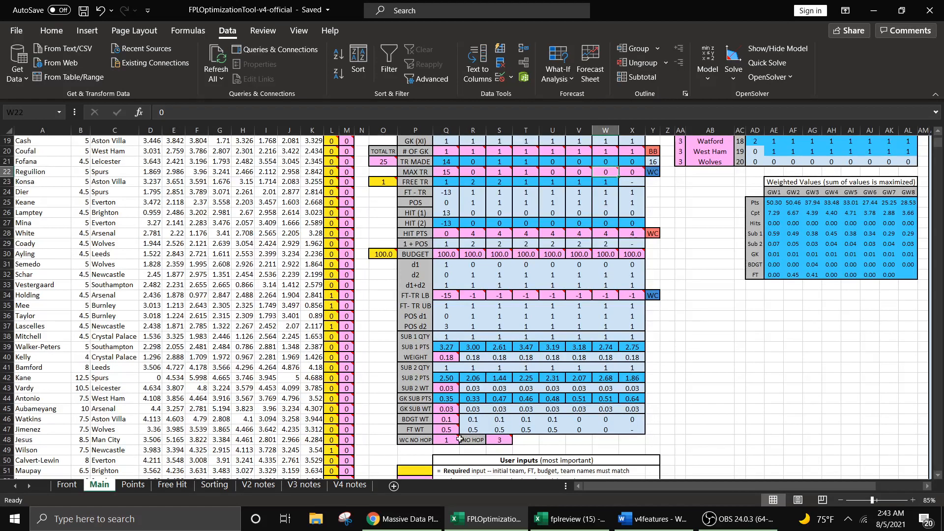
mouse_move(446, 443)
drag(446, 443, 509, 443)
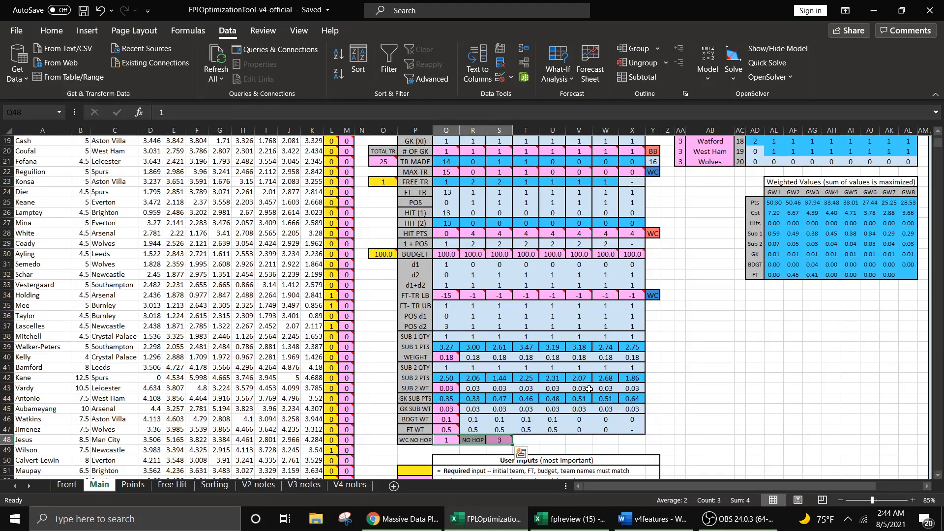
click(535, 443)
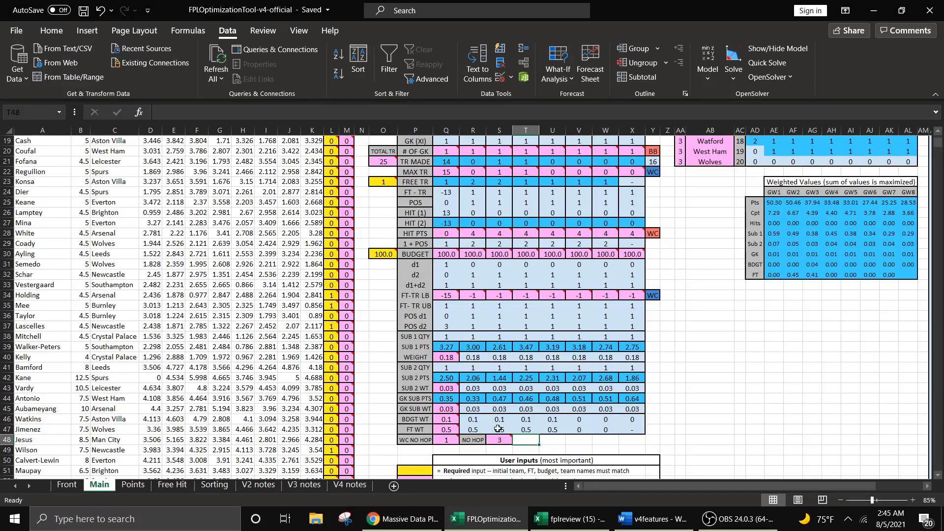
drag(446, 440, 490, 436)
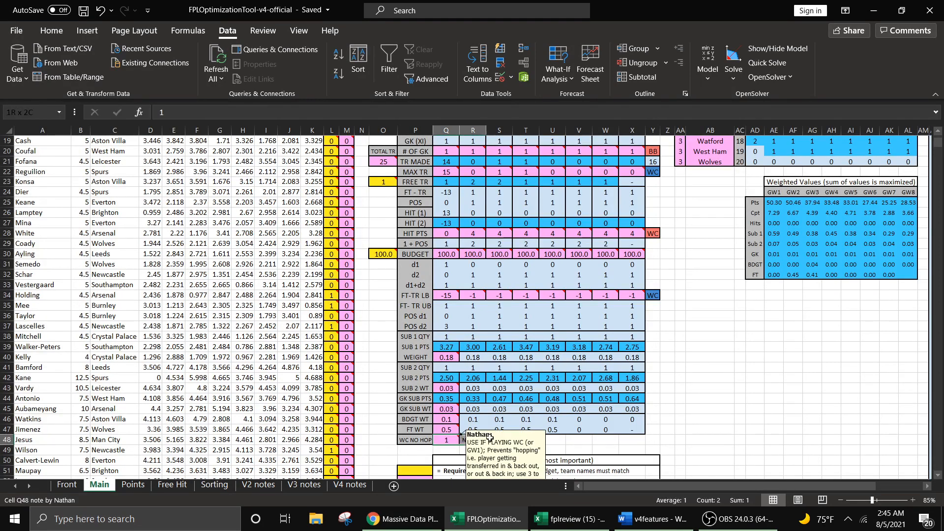
click(579, 450)
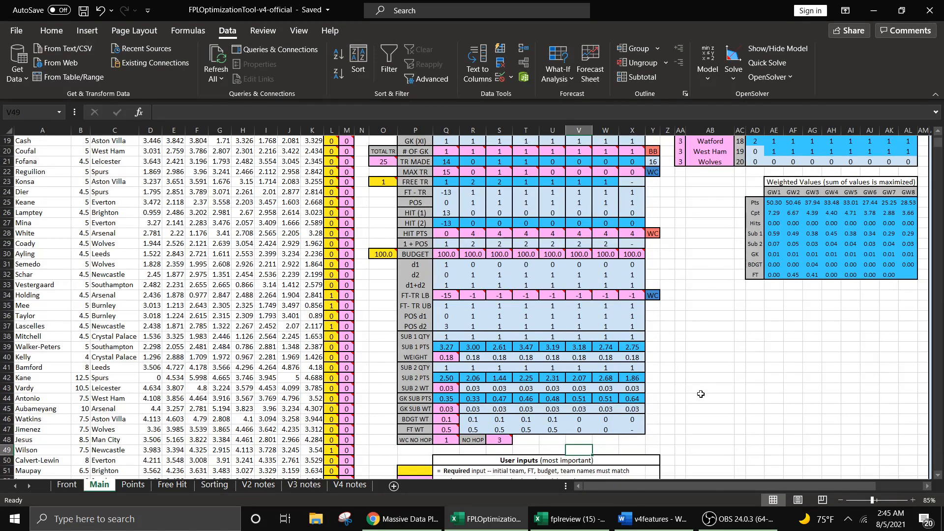
Review the initial team and the Team 1 to Team 8 lineups on the Front sheet
scroll(684, 397, down, 1)
scroll(668, 399, up, 2)
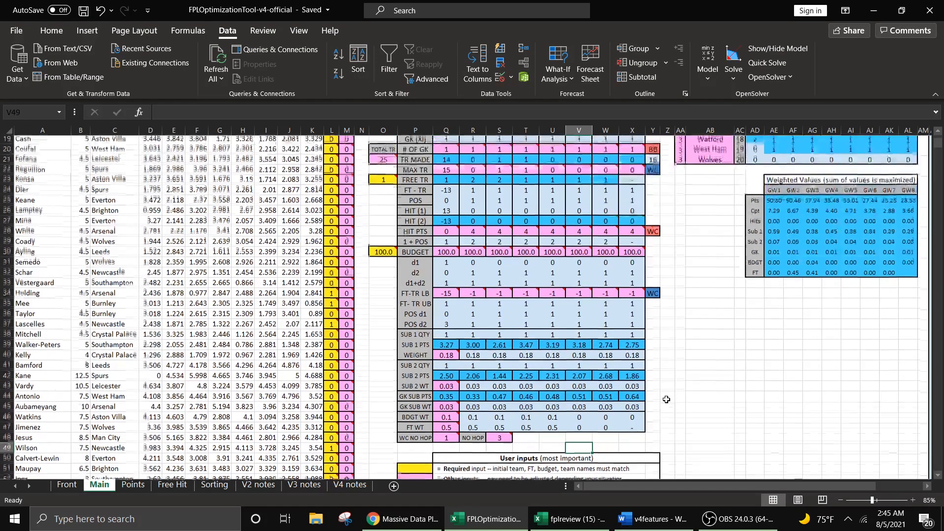
scroll(666, 401, down, 2)
scroll(664, 404, up, 2)
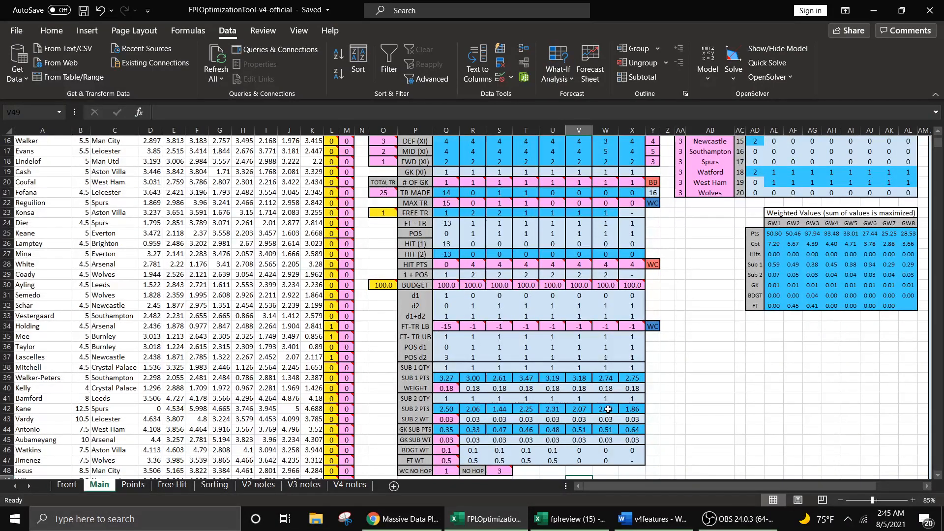
scroll(595, 409, up, 5)
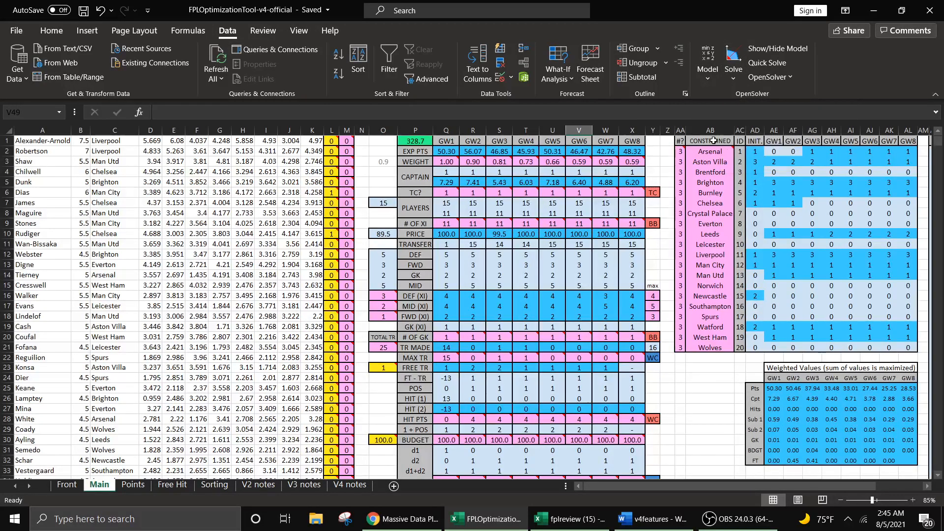
mouse_move(631, 190)
click(68, 485)
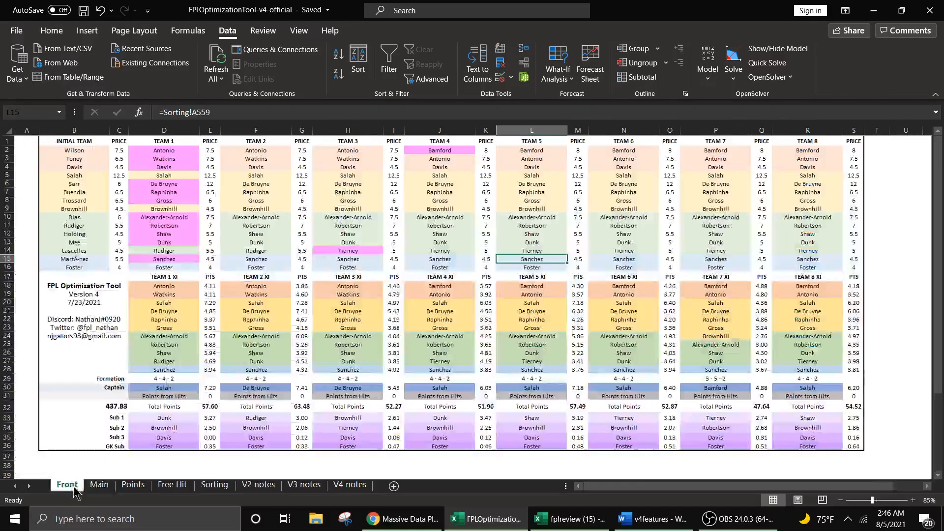
click(77, 463)
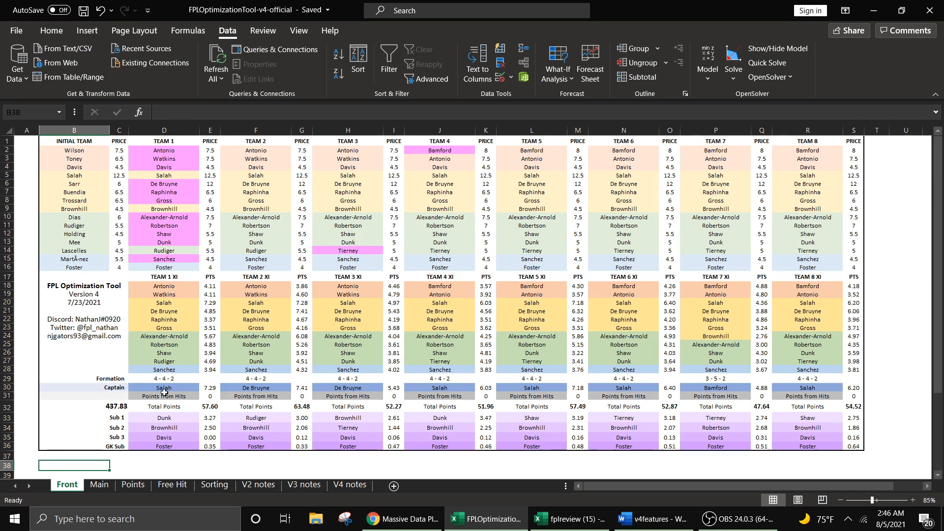
Examine the weekly DEF (XI), MID (XI) and FWD (XI) counts in Q16:X18 on the Main sheet
click(99, 484)
click(445, 297)
drag(475, 298, 623, 315)
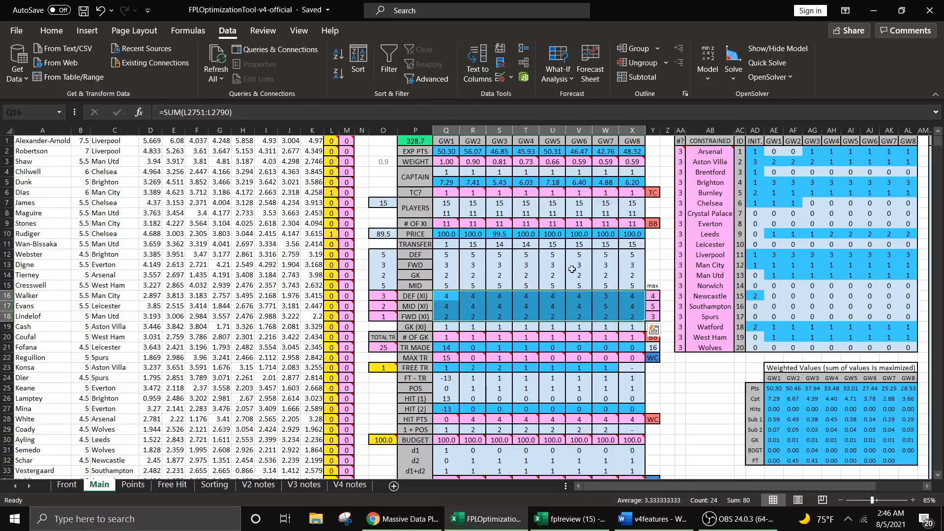
click(673, 376)
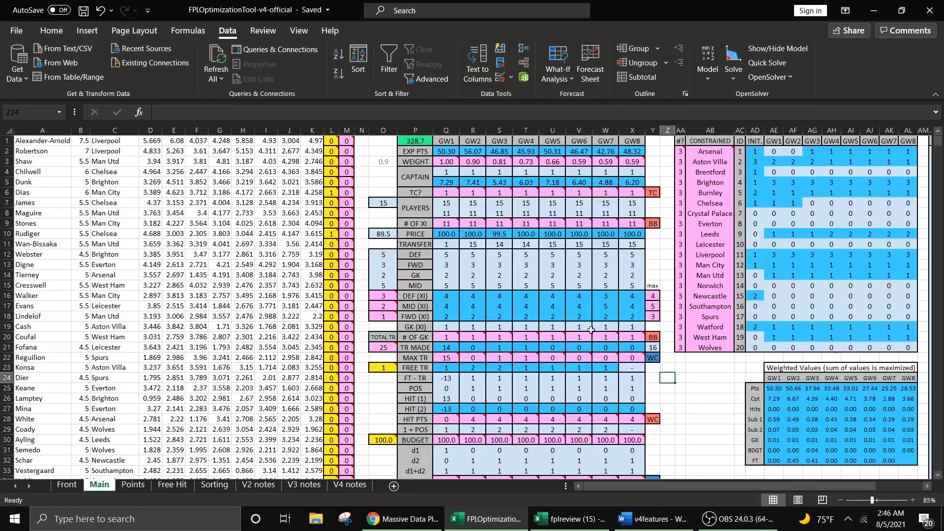
click(697, 388)
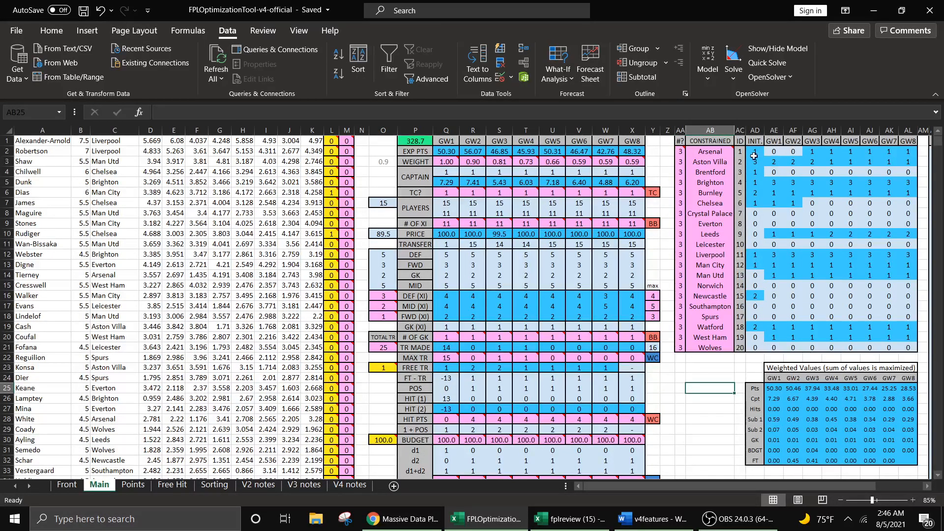
Examine the per-club player counts in AD2:AL21 and the squad FWD and GK rows in R13:W14
drag(755, 156, 910, 346)
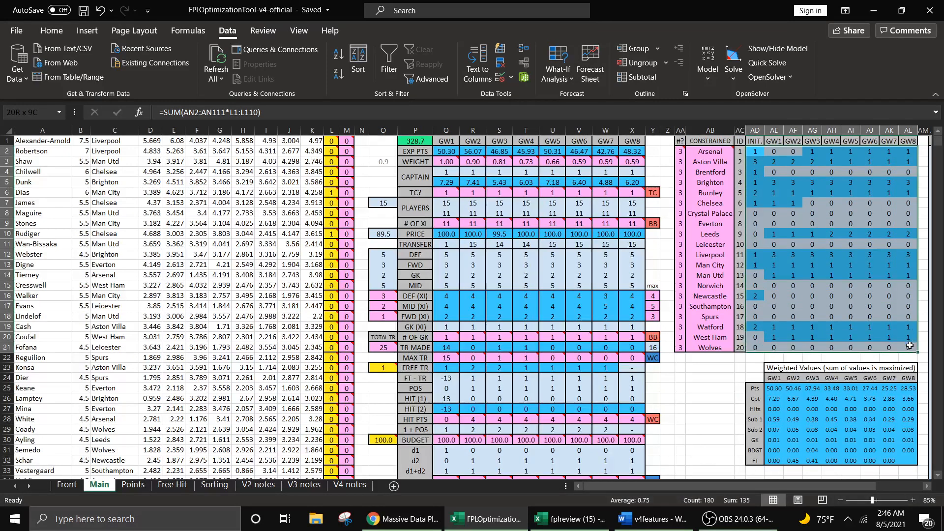
click(762, 382)
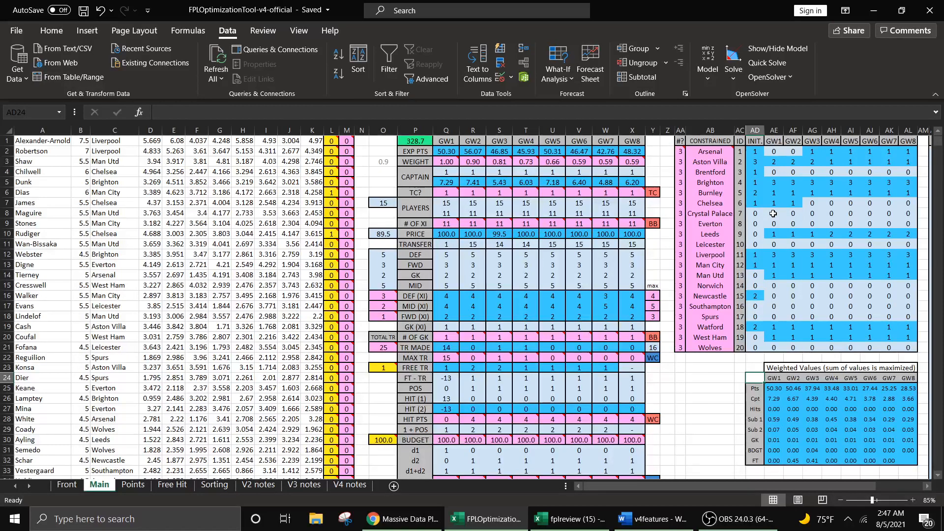
drag(475, 266, 593, 275)
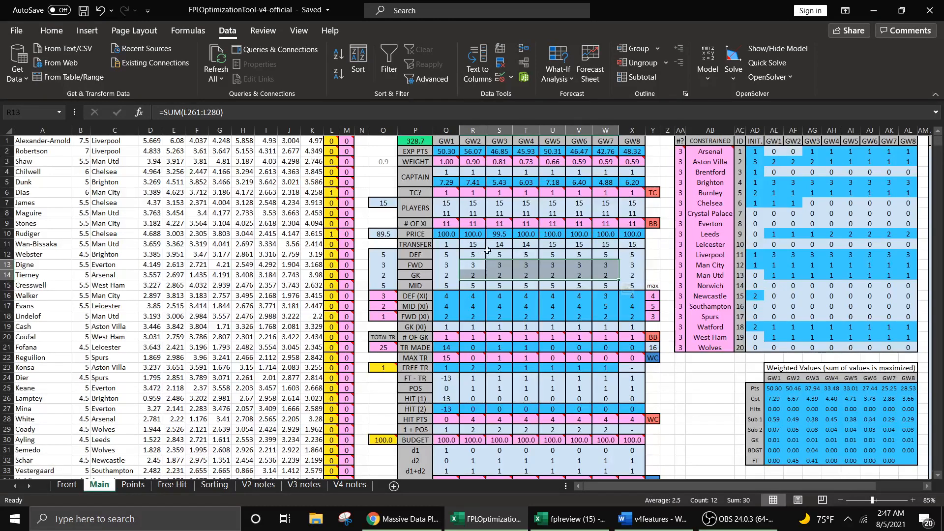
mouse_move(479, 228)
Compare the 5 GW objective formula for the free model in P63 with the objective cell formula in P1
mouse_move(353, 331)
scroll(427, 388, down, 13)
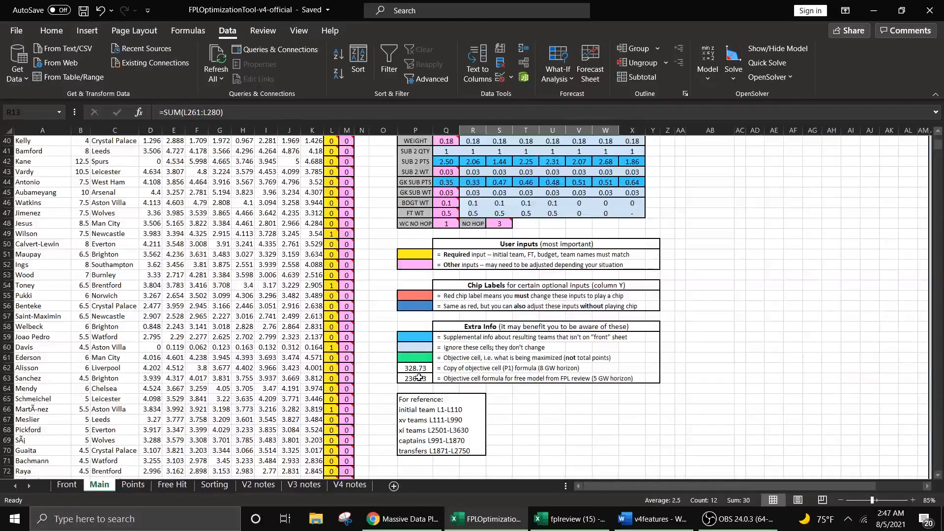
click(420, 379)
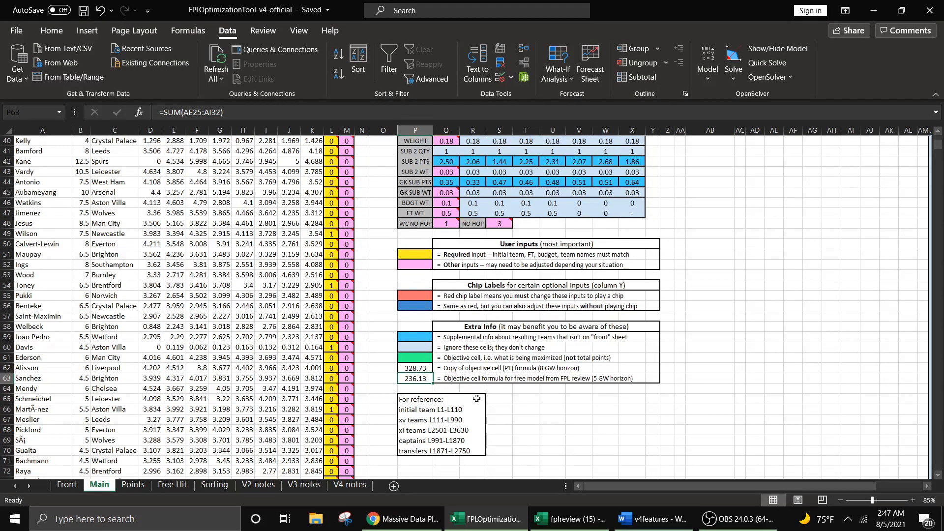
scroll(372, 434, up, 2)
scroll(373, 435, up, 11)
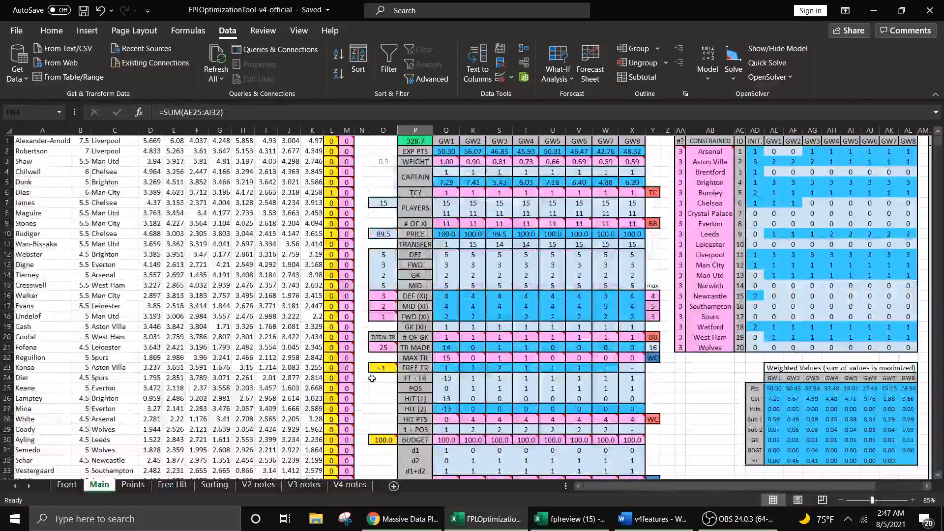
click(422, 141)
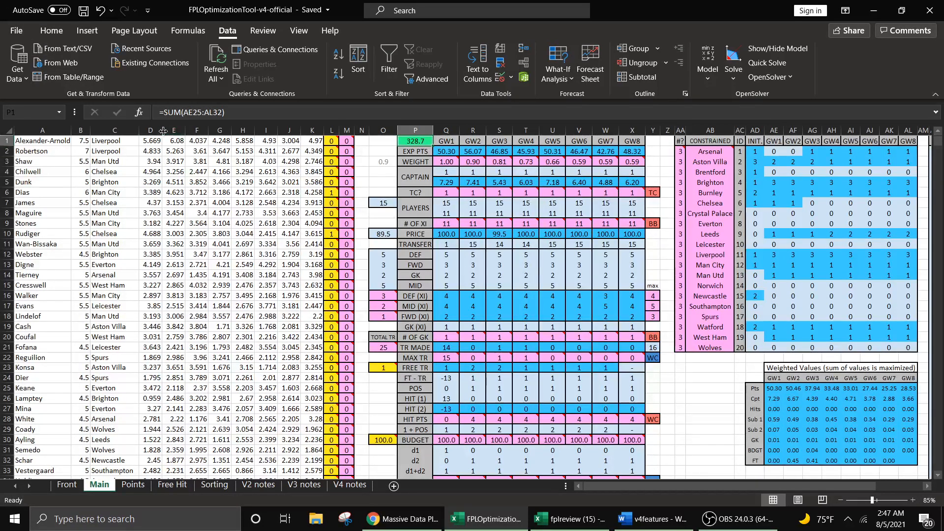
Check the five gameweek projection columns D:H on Main against the first weekly teams on Front, and return to the Main sheet
drag(151, 129, 246, 138)
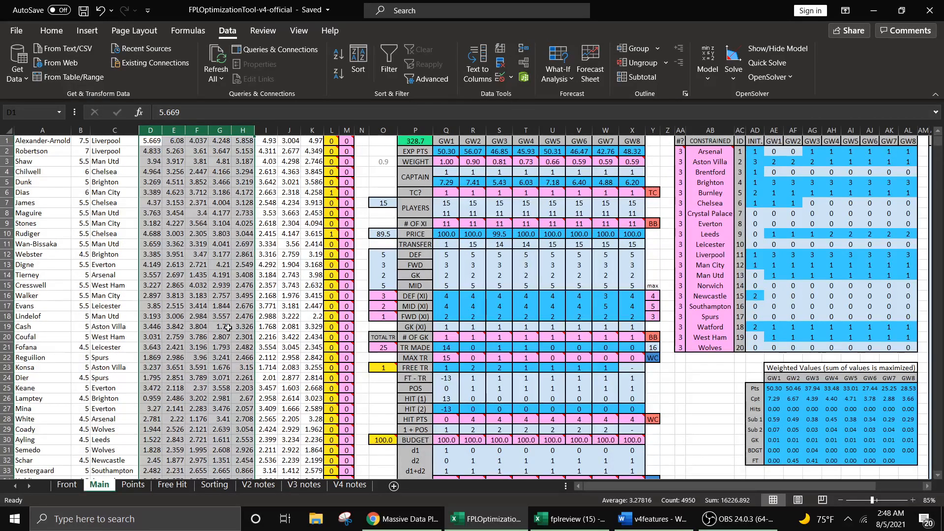
click(67, 484)
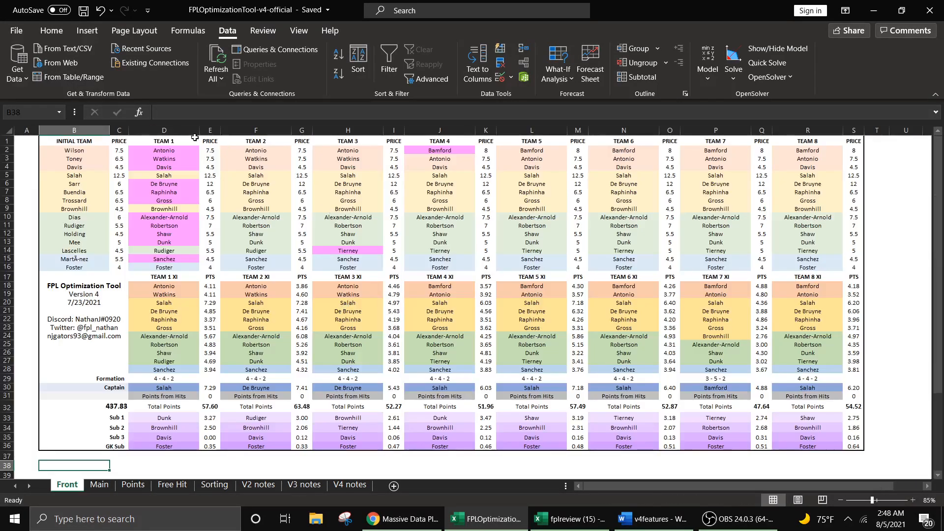
drag(223, 132, 527, 130)
click(905, 293)
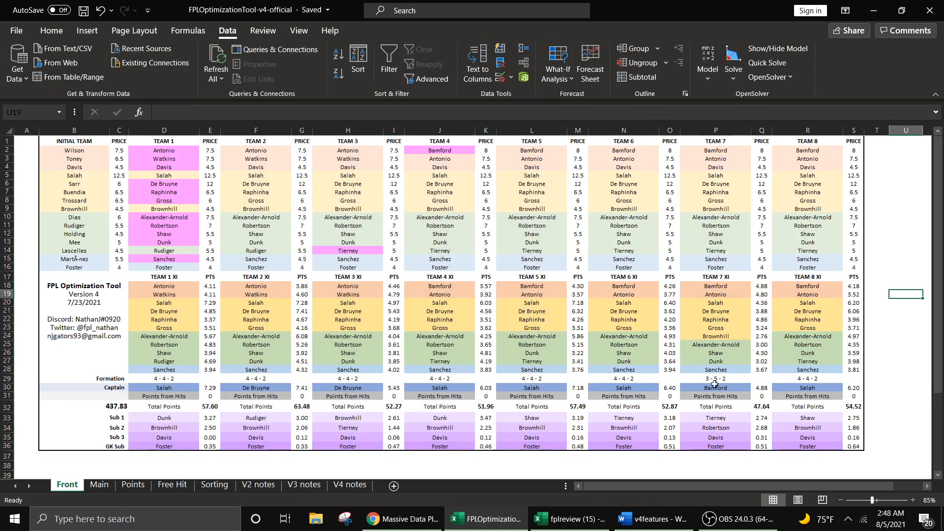
click(101, 489)
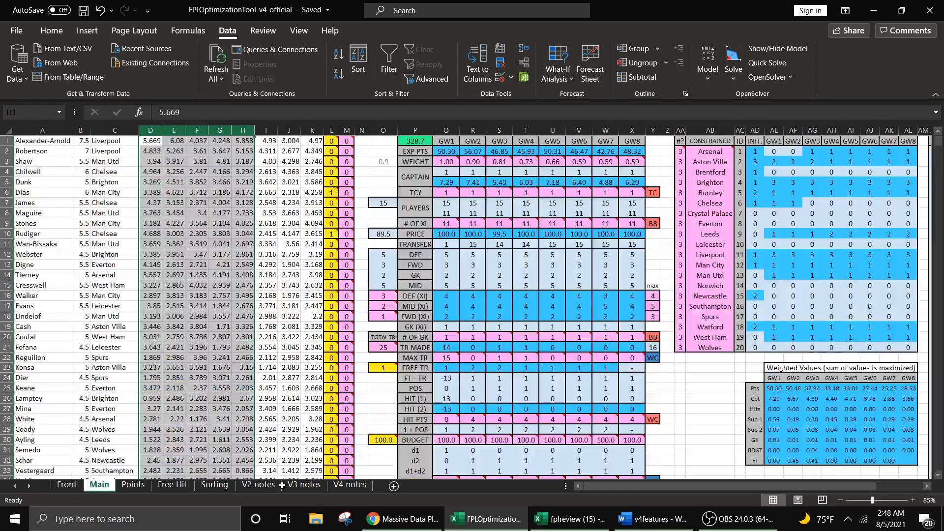
click(733, 409)
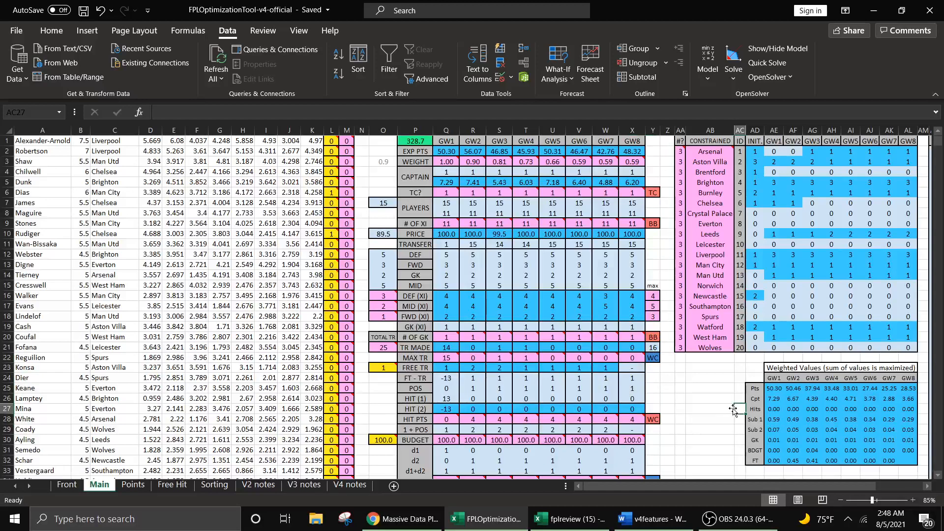